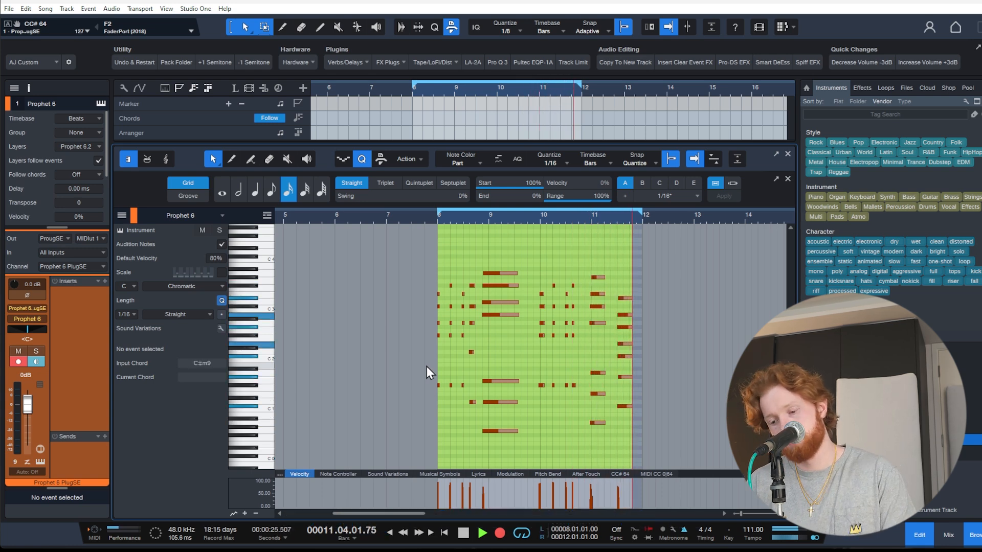
Insert Pro-Q 4 on the Prophet 6 Audio track and move its second band to a slight upper-mid cut.
{"action": "key", "text": "space"}
{"action": "scroll", "coordinate": [504, 376], "scroll_direction": "up", "scroll_amount": 3}
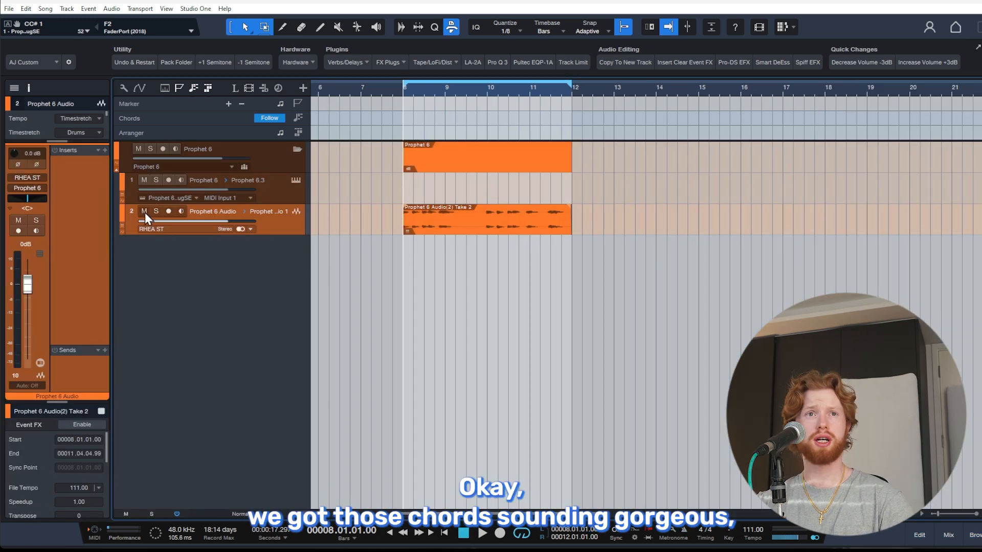
{"action": "left_click", "coordinate": [103, 152]}
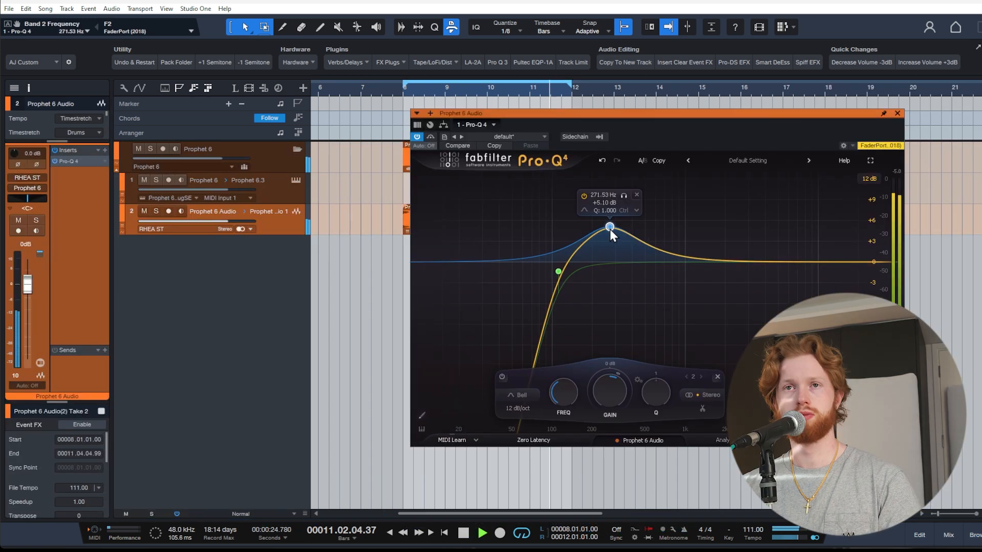
{"action": "left_click_drag", "start_coordinate": [610, 229], "coordinate": [735, 287]}
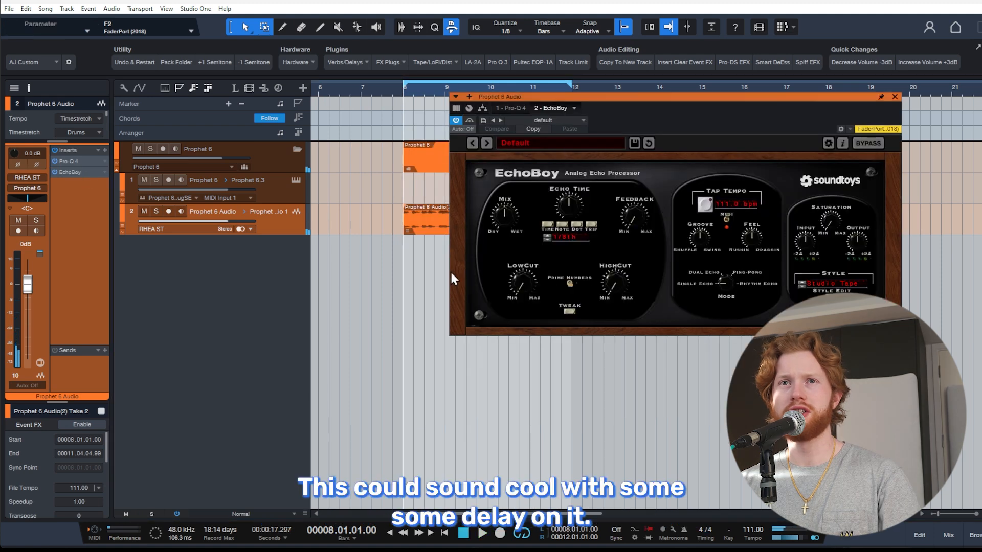
Switch the EchoBoy delay to ping-pong mode, set the ping time to a 1/4 note and raise the saturation.
{"action": "left_click_drag", "start_coordinate": [680, 96], "coordinate": [588, 182]}
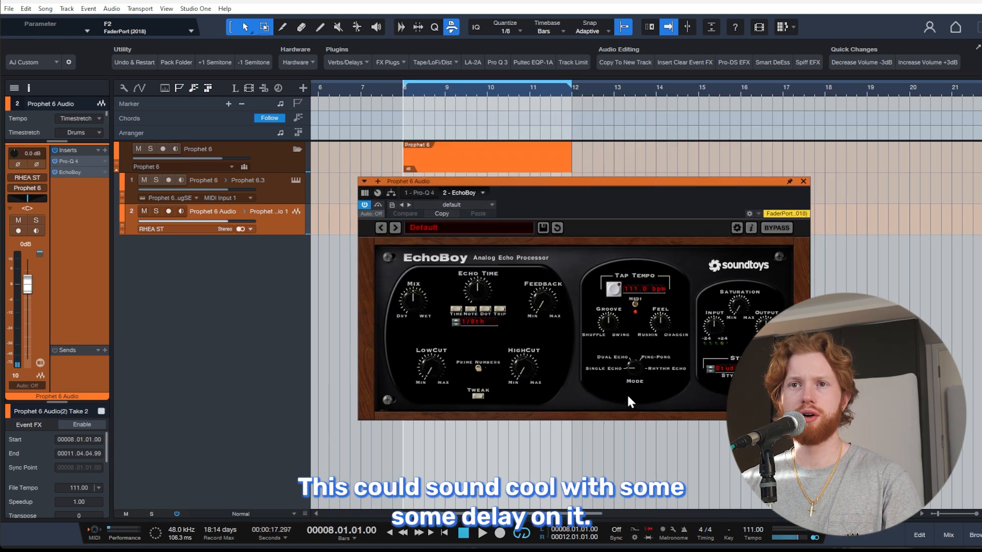
{"action": "left_click", "coordinate": [642, 355]}
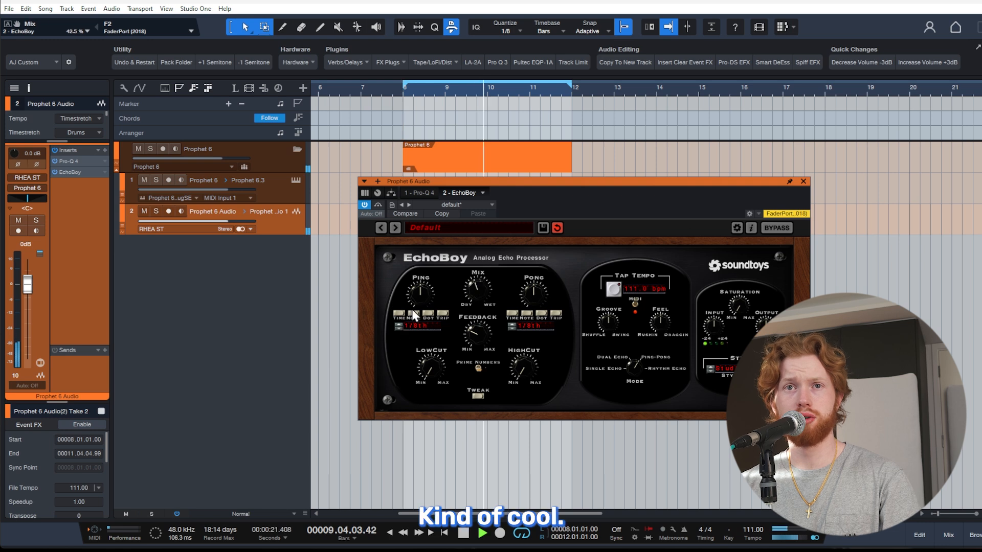
{"action": "mouse_move", "coordinate": [420, 287]}
{"action": "left_mouse_down"}
{"action": "mouse_move", "coordinate": [419, 296]}
{"action": "mouse_move", "coordinate": [431, 279]}
{"action": "left_mouse_up"}
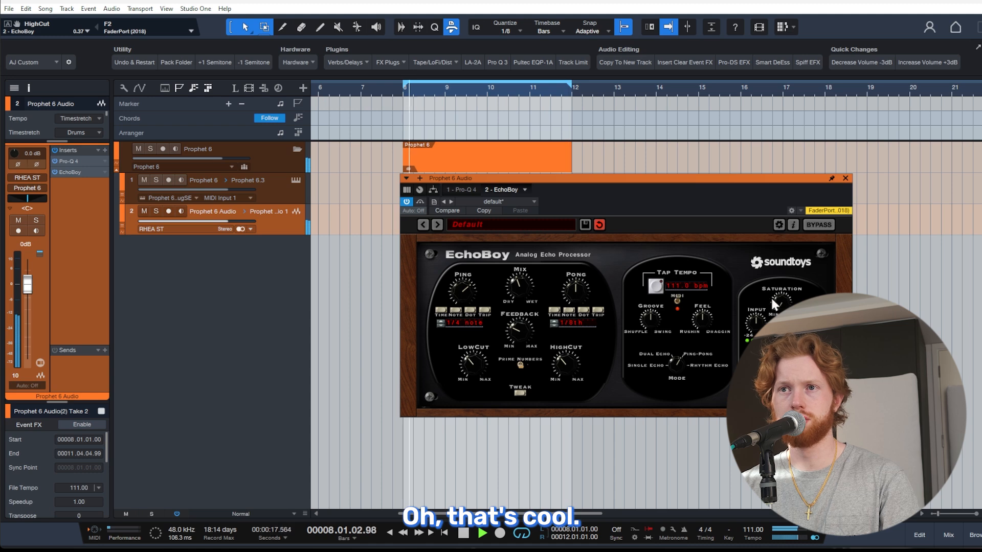
{"action": "mouse_move", "coordinate": [775, 304]}
{"action": "left_mouse_down"}
{"action": "mouse_move", "coordinate": [780, 282]}
{"action": "mouse_move", "coordinate": [789, 301]}
{"action": "left_mouse_up"}
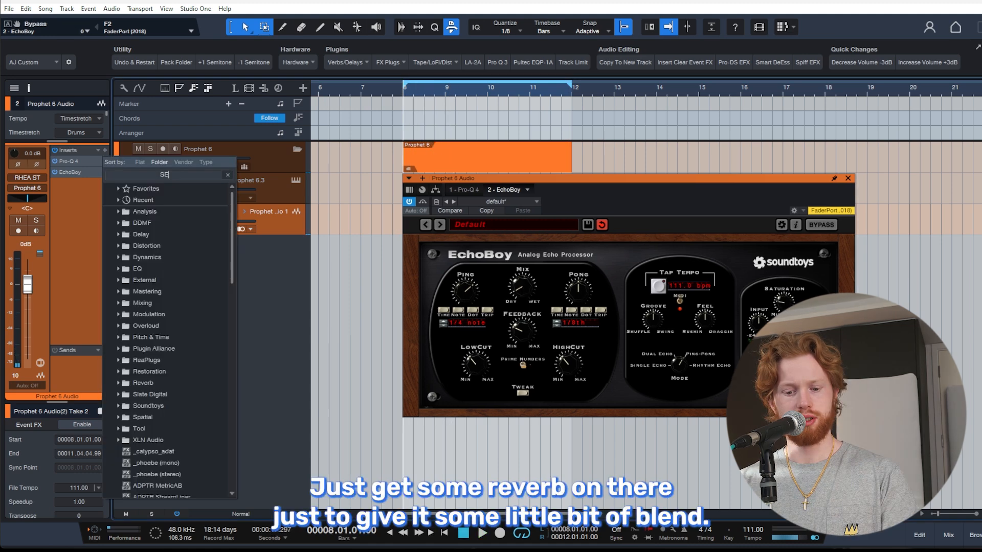
Add a Seventh Heaven Professional reverb to the Prophet 6 Audio track using the Halls 1 preset 08 Large & Deep.
{"action": "type", "text": "seventh"}
{"action": "key", "text": "Return"}
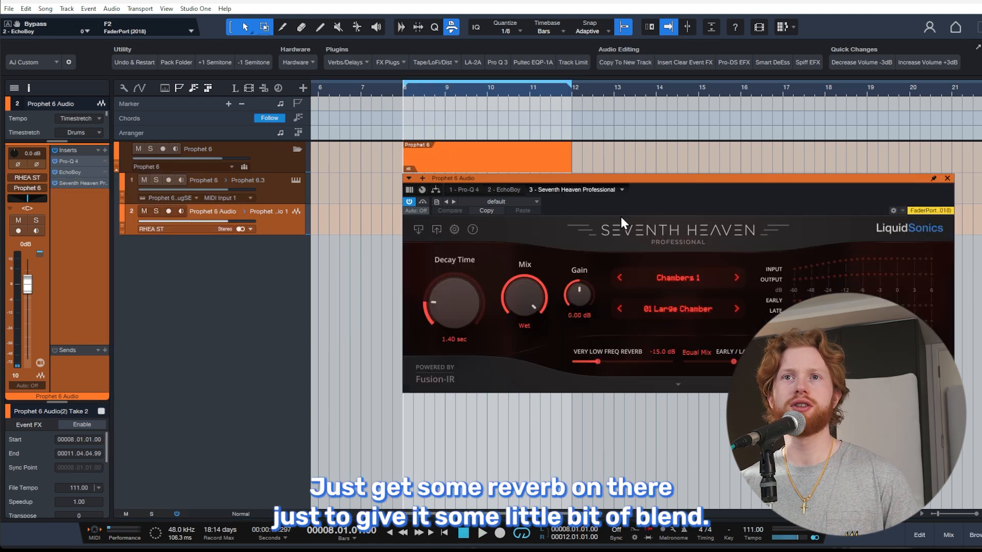
{"action": "left_click", "coordinate": [677, 277]}
{"action": "left_click", "coordinate": [681, 192]}
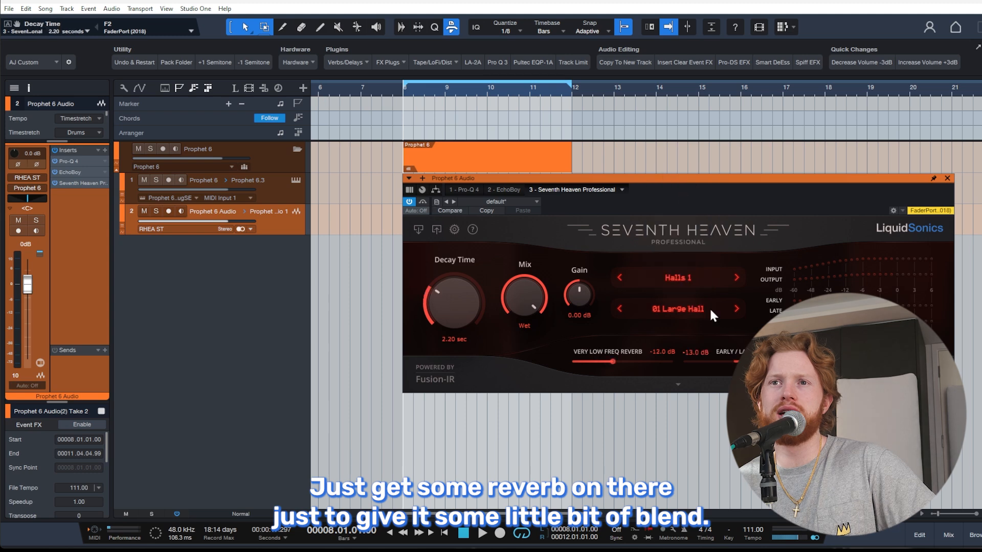
{"action": "left_click", "coordinate": [680, 306]}
{"action": "left_click", "coordinate": [676, 66]}
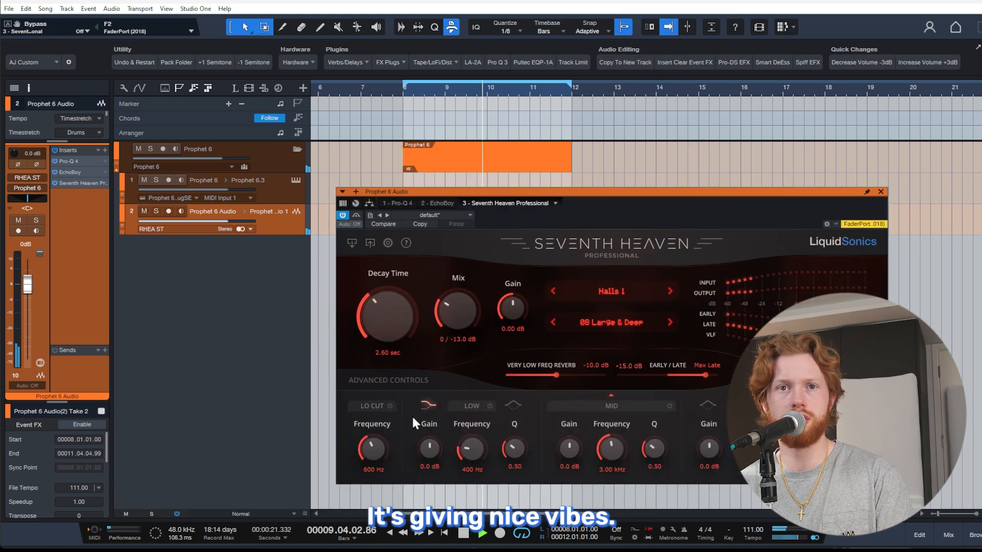
Enable the reverb's low cut and set its frequency to 544 Hz.
{"action": "left_click", "coordinate": [389, 406]}
{"action": "scroll", "coordinate": [375, 447], "scroll_direction": "up", "scroll_amount": 2}
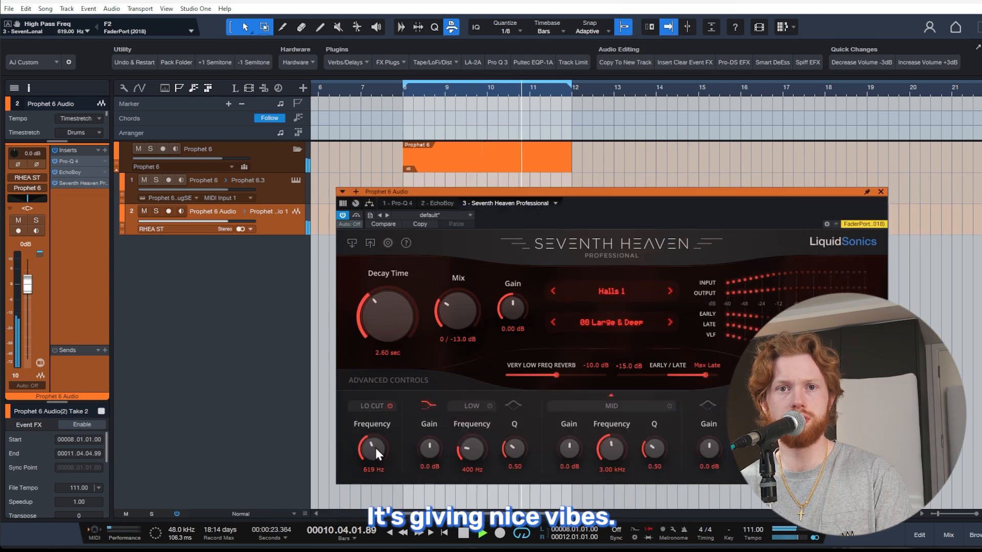
{"action": "scroll", "coordinate": [376, 448], "scroll_direction": "down", "scroll_amount": 4}
Bypass the reverb for comparison and remove Seventh Heaven from the Prophet 6 Audio track.
{"action": "left_click", "coordinate": [356, 215]}
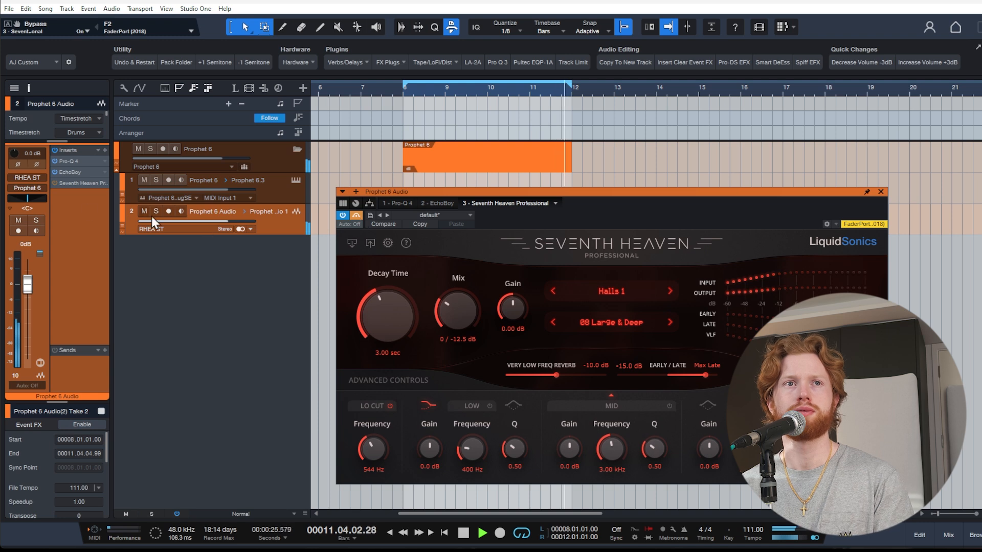
{"action": "left_click_drag", "start_coordinate": [84, 182], "coordinate": [131, 183]}
{"action": "key", "text": "space"}
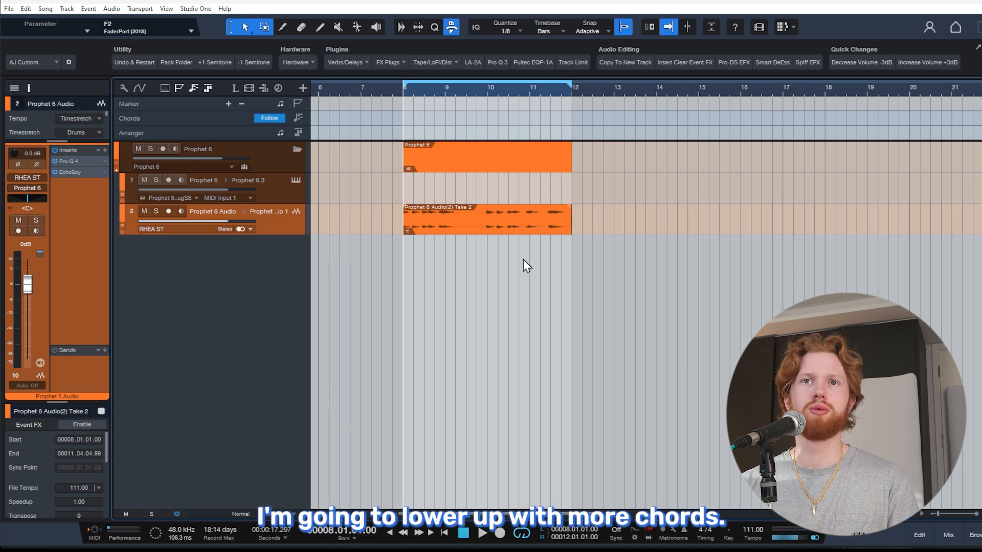
Duplicate the Prophet 6 chord events so they run from bar 12 to bar 16 and open the file browser.
{"action": "key", "text": "d"}
{"action": "key", "text": "F5"}
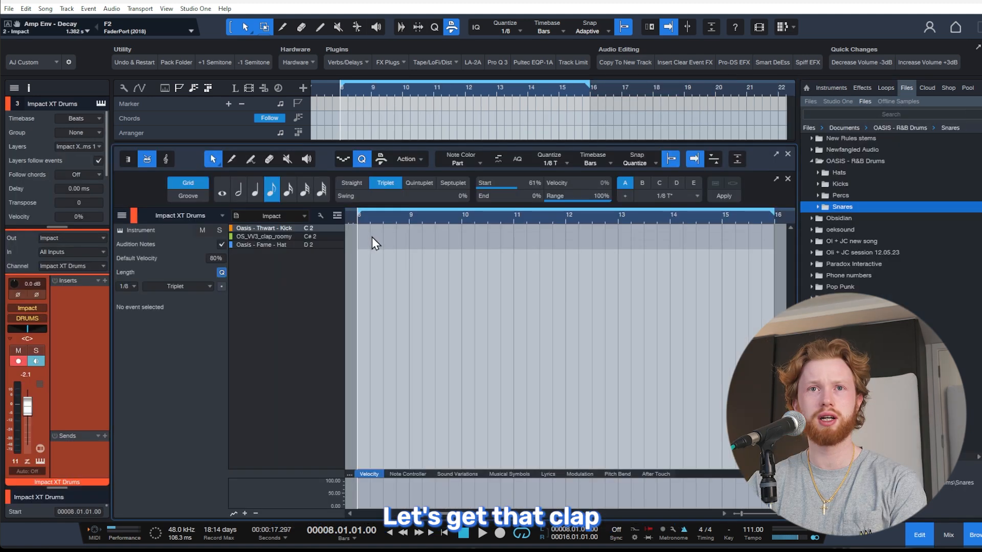
Place OS_VV3_clap_roomy hits on beats 2 and 4 of bar 8 in the Impact drum pattern and duplicate the pair three times.
{"action": "left_click", "coordinate": [372, 236]}
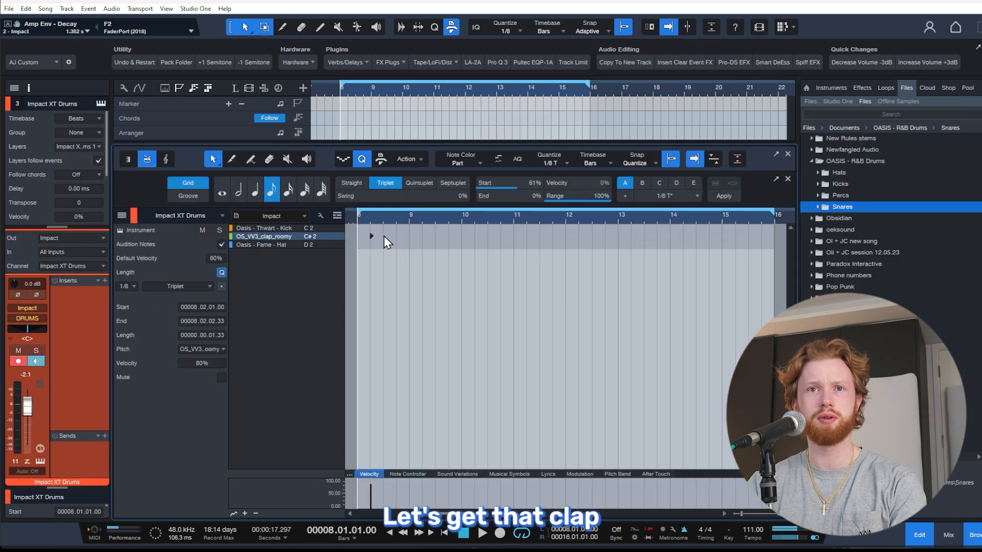
{"action": "left_click", "coordinate": [397, 235]}
{"action": "left_click_drag", "start_coordinate": [412, 239], "coordinate": [356, 242]}
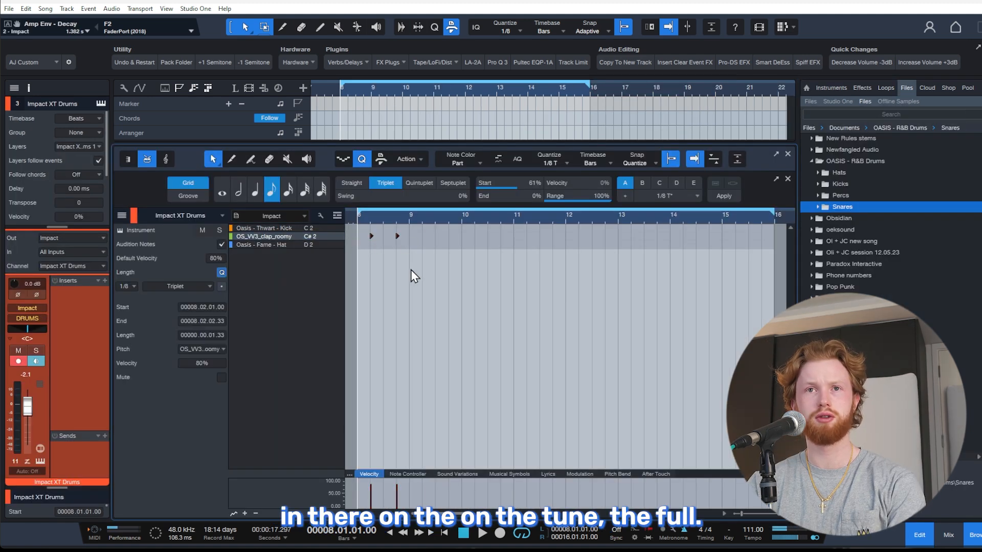
{"action": "key", "text": "d"}
{"action": "key", "text": "d"}
{"action": "key", "text": "d"}
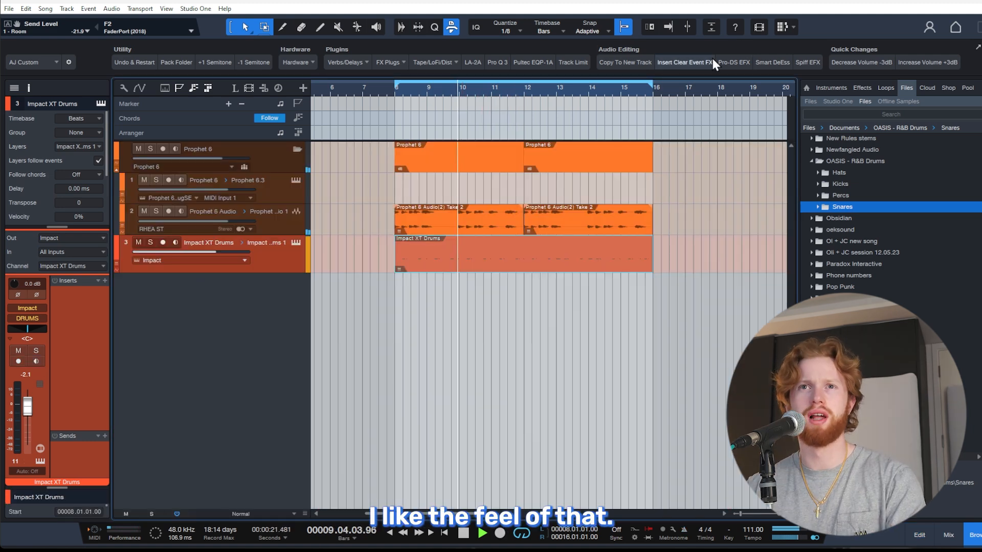
Find the Oasis - Amber - Perc loop in the OASIS - R&B Drums Percs folder and place it on a new track at bar 8.
{"action": "scroll", "coordinate": [463, 261], "scroll_direction": "up", "scroll_amount": 3}
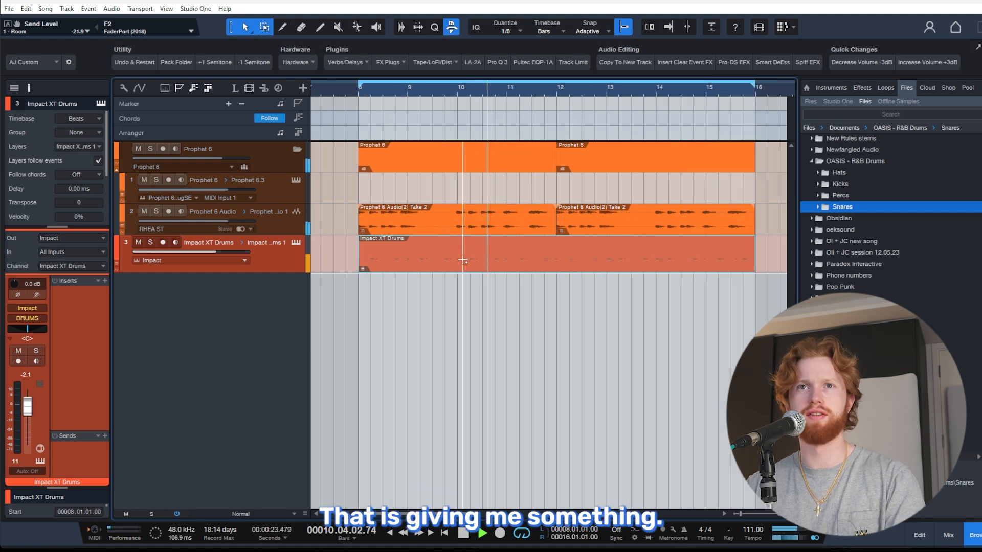
{"action": "key", "text": "space"}
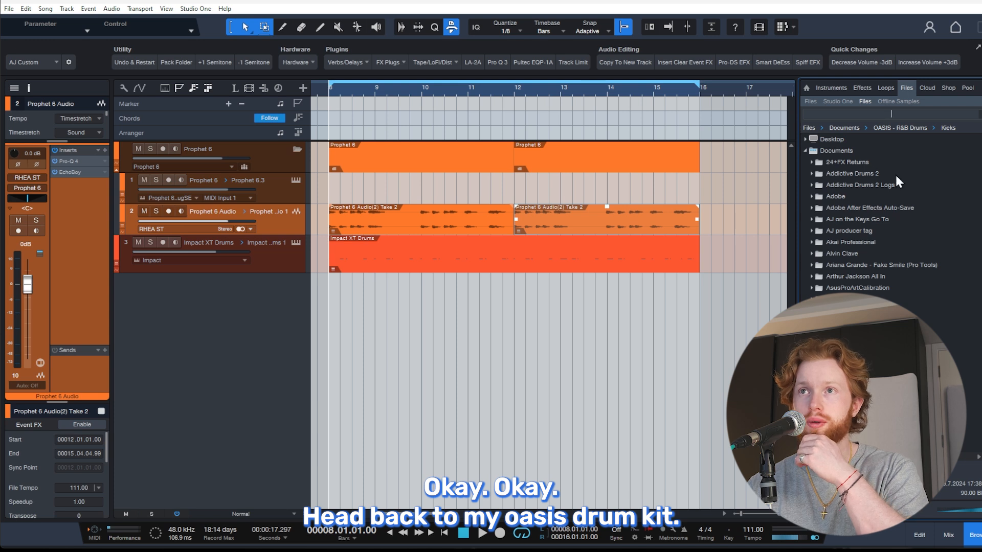
{"action": "left_click", "coordinate": [912, 129]}
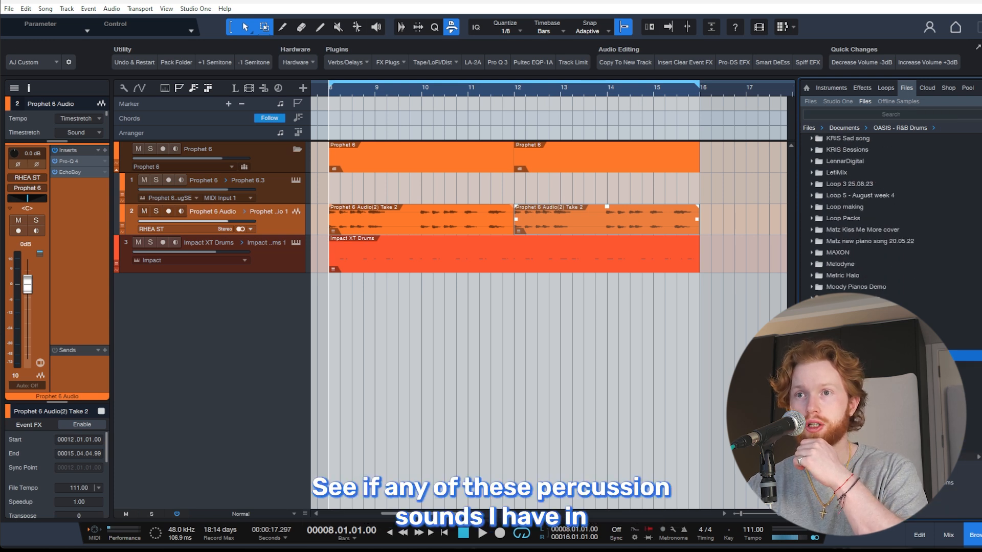
{"action": "left_click", "coordinate": [956, 333]}
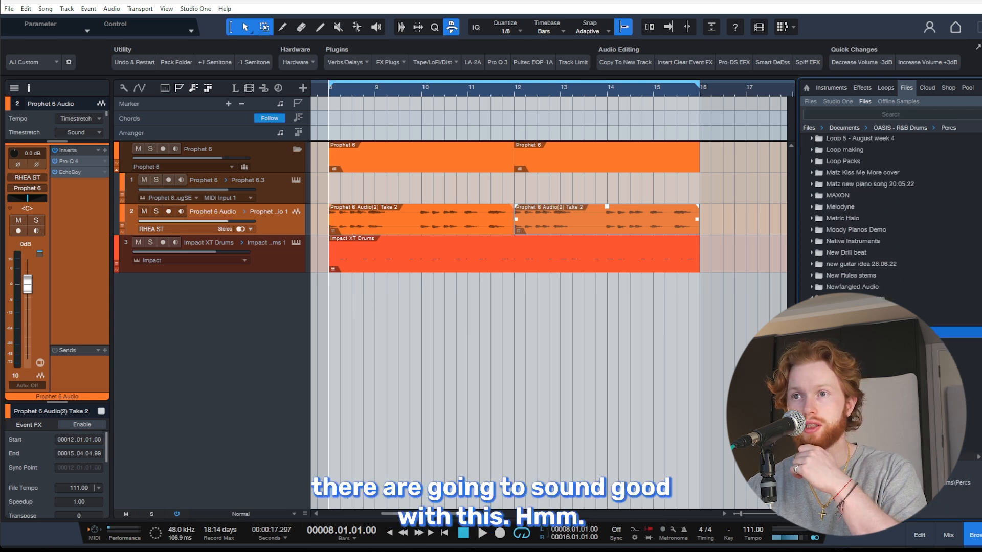
{"action": "left_click", "coordinate": [958, 344]}
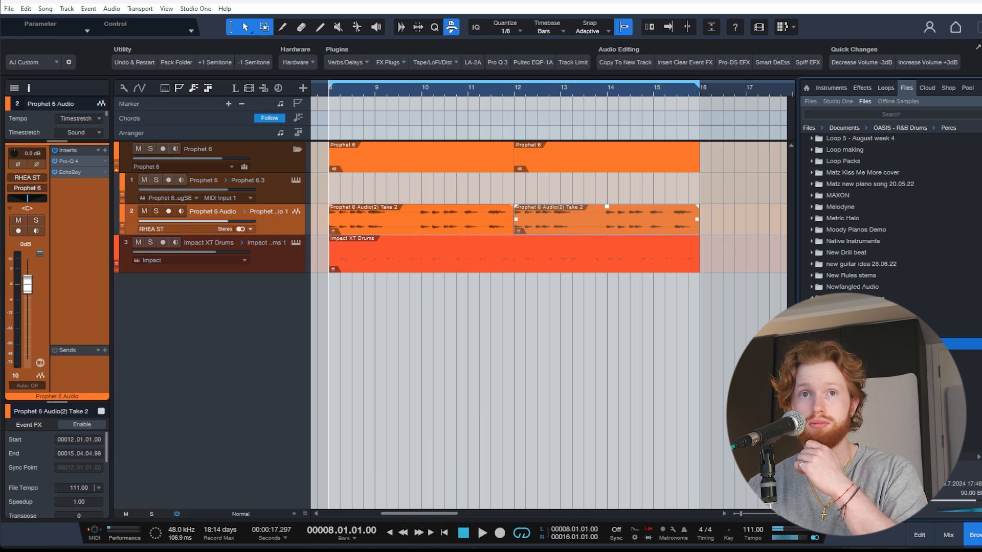
{"action": "left_click_drag", "start_coordinate": [959, 344], "coordinate": [347, 302]}
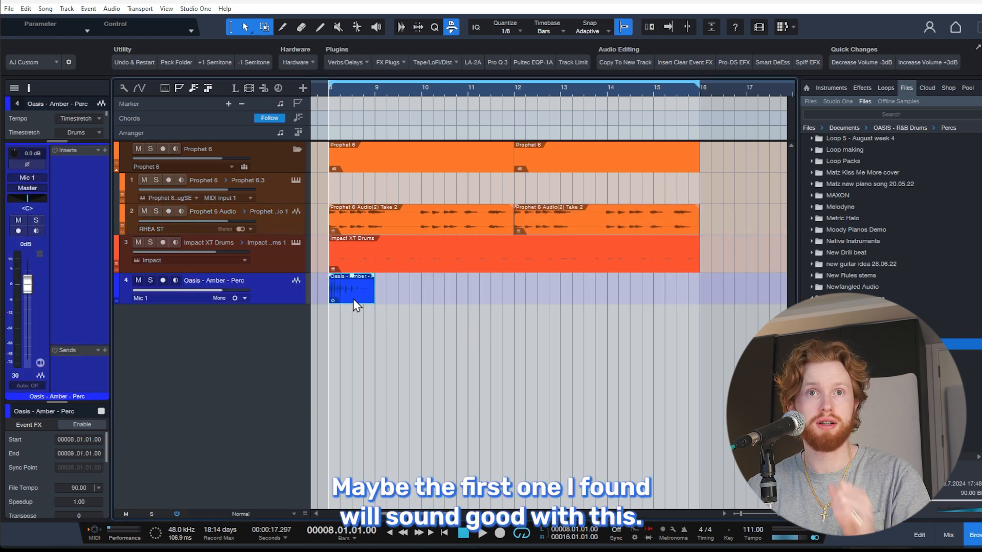
Lower the percussion track's volume to -6.3 dB and duplicate the loop into bar 9 while playing back.
{"action": "key", "text": "e"}
{"action": "key", "text": "space"}
{"action": "left_click_drag", "start_coordinate": [251, 290], "coordinate": [200, 291]}
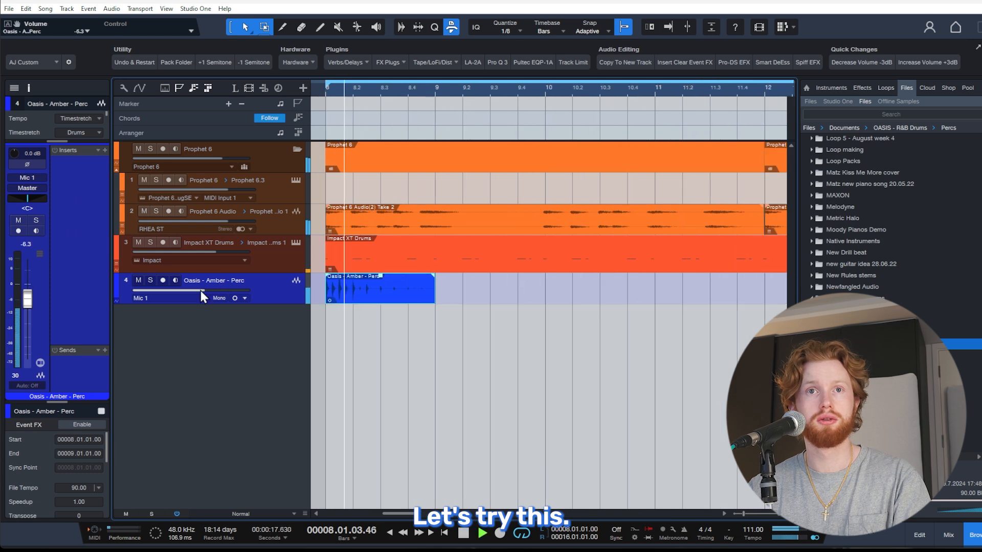
{"action": "key", "text": "d"}
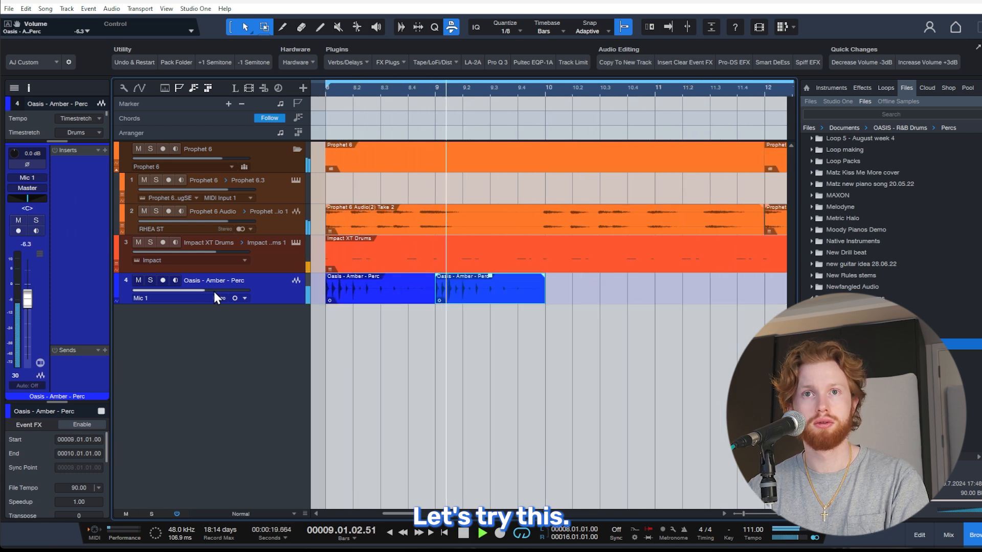
{"action": "key", "text": "w"}
{"action": "key", "text": "space"}
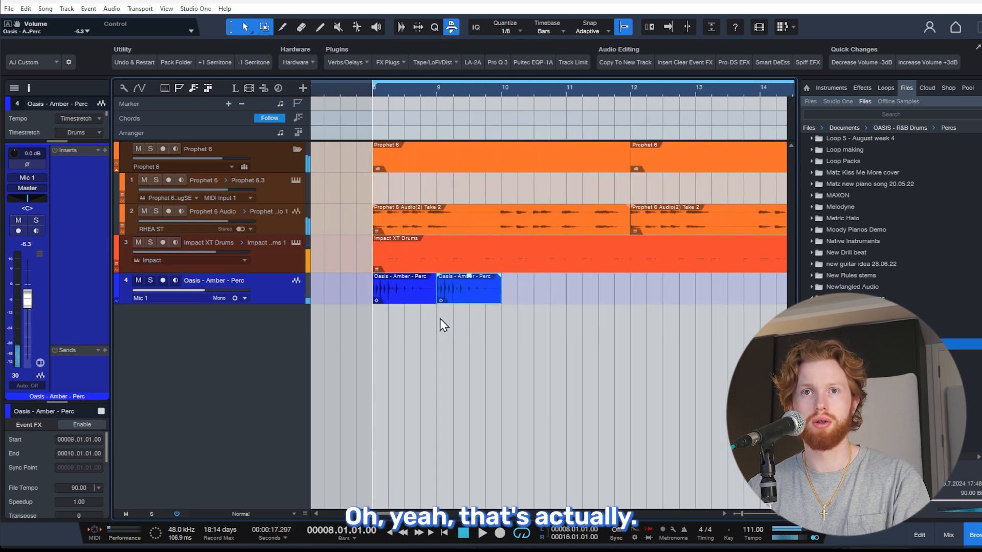
Select both percussion loop events and duplicate them three times to fill the track up to bar 16.
{"action": "key", "text": "F5"}
{"action": "left_click", "coordinate": [407, 299]}
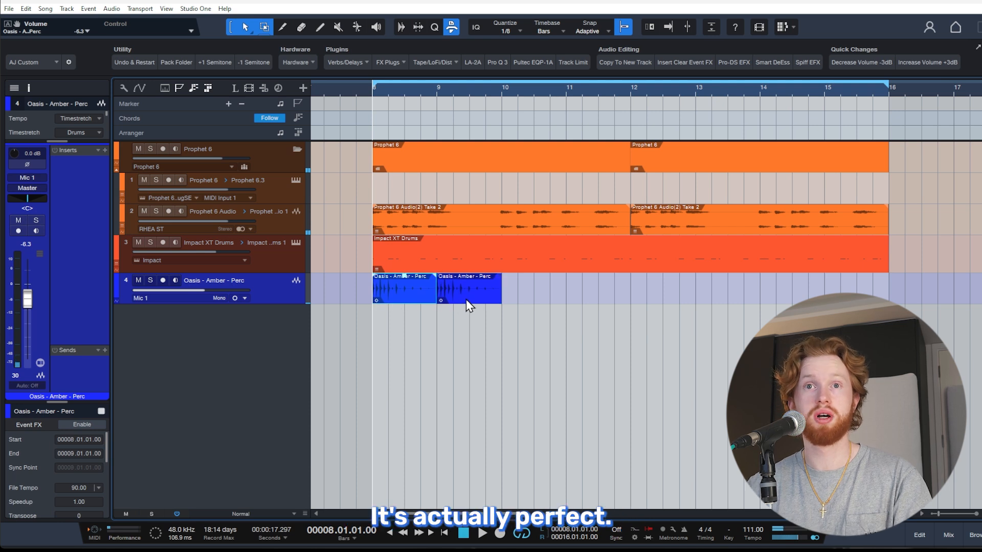
{"action": "left_click", "coordinate": [466, 299], "text": "shift"}
{"action": "key", "text": "d"}
{"action": "key", "text": "d"}
{"action": "key", "text": "d"}
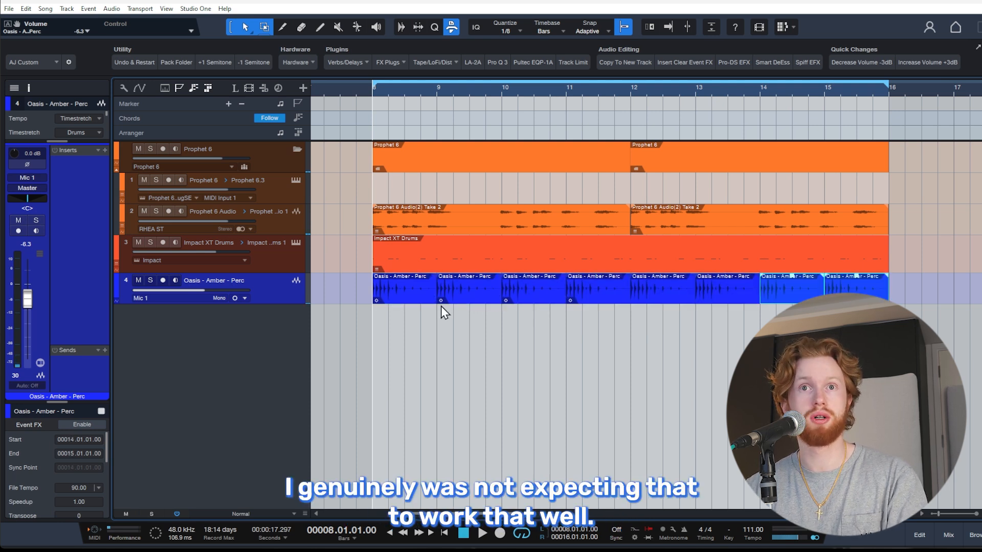
Insert the Purple Audio MC77 limiting amplifier on the Oasis - Amber - Perc track.
{"action": "left_click", "coordinate": [396, 295]}
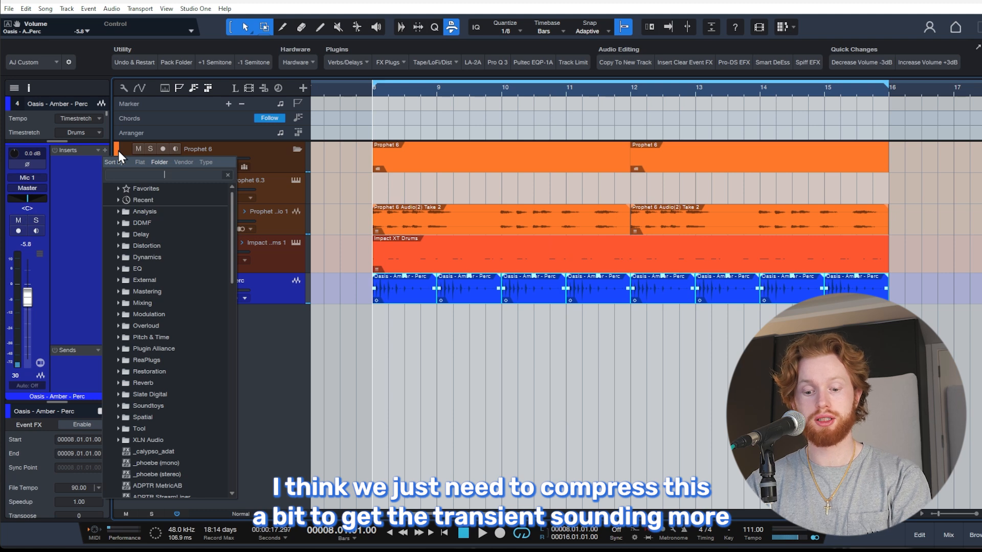
{"action": "type", "text": "comp"}
{"action": "key", "text": "Return"}
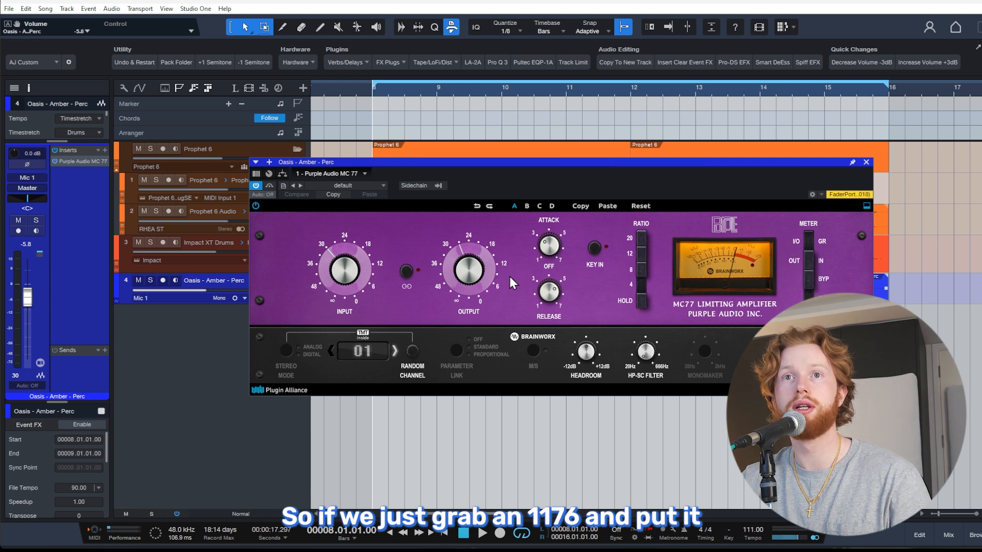
Turn up the MC77's attack, set its release to 7 and raise the input while playing back the percussion.
{"action": "left_click_drag", "start_coordinate": [551, 247], "coordinate": [578, 210]}
{"action": "left_click_drag", "start_coordinate": [554, 300], "coordinate": [568, 253]}
{"action": "key", "text": "space"}
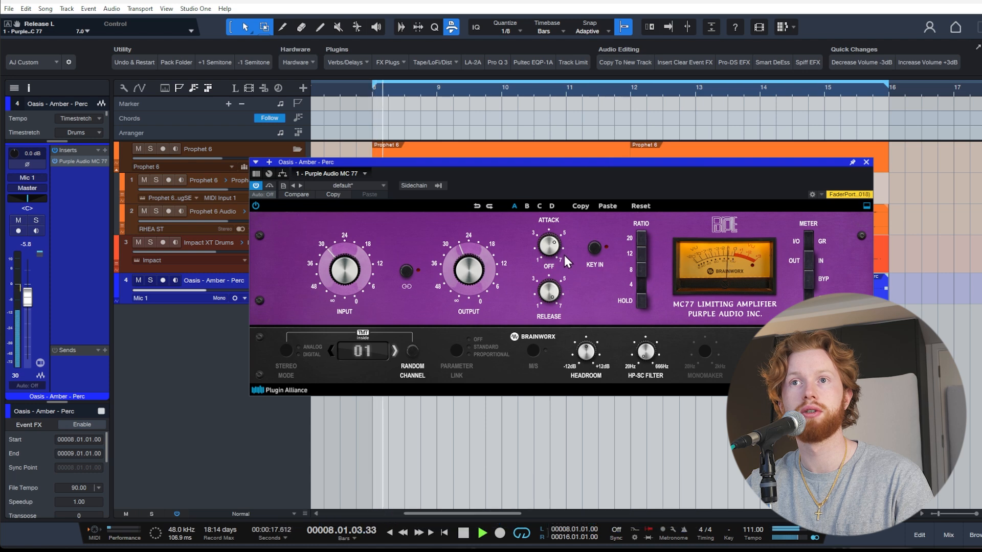
{"action": "left_click_drag", "start_coordinate": [356, 277], "coordinate": [358, 265]}
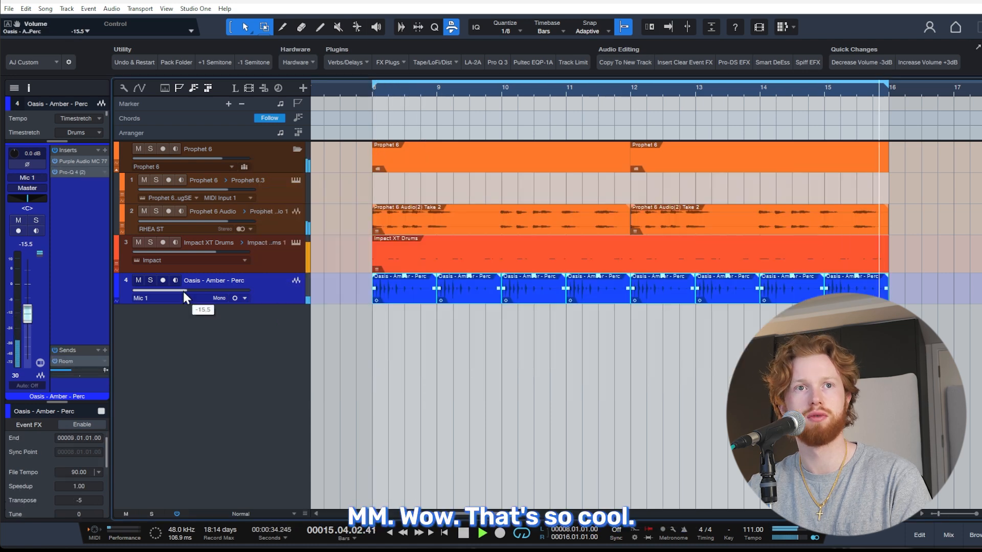
Stop playback, open the mixer and insert the bx_townhouse Buss Compressor after Pro-Q 3 on the DRUMS bus.
{"action": "key", "text": "space"}
{"action": "key", "text": "F3"}
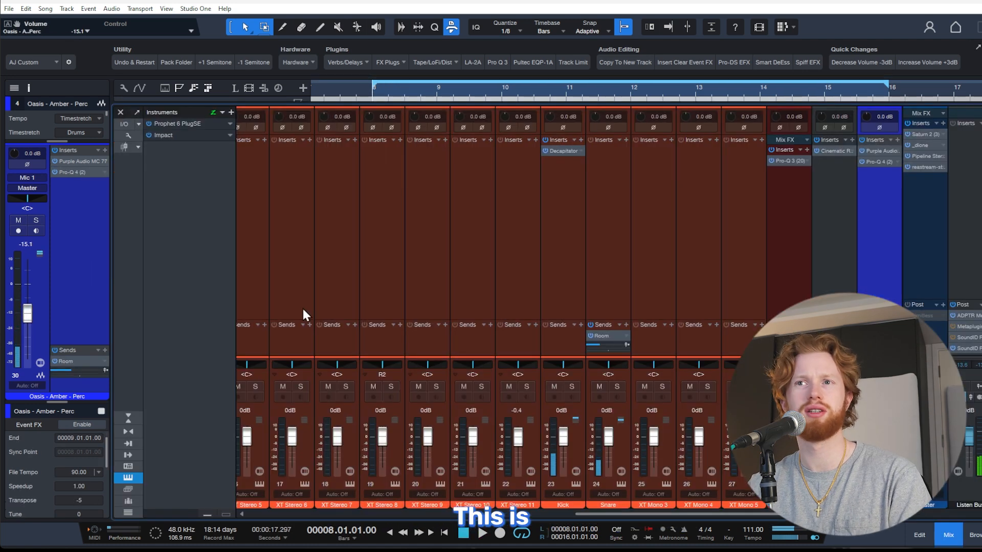
{"action": "left_click", "coordinate": [806, 151]}
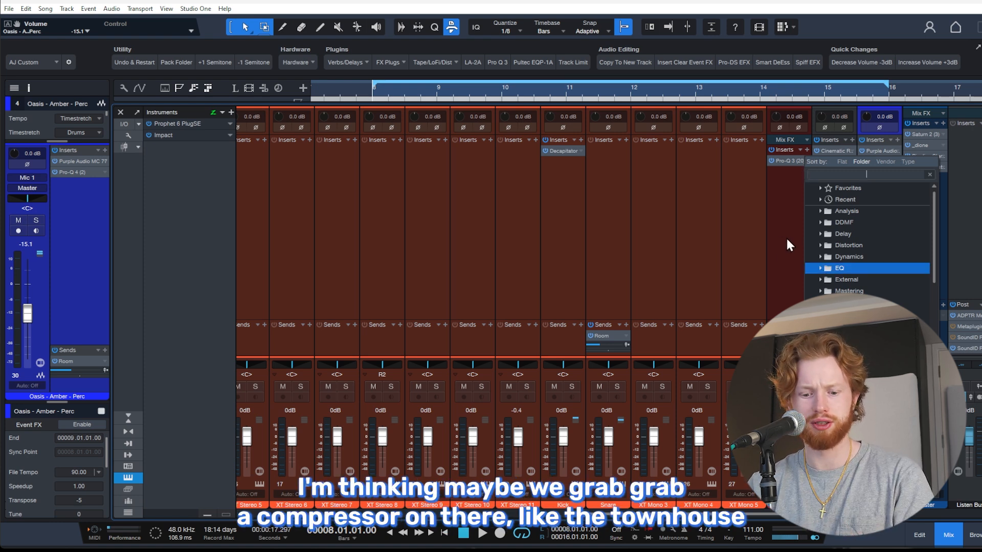
{"action": "type", "text": "townhouse"}
{"action": "key", "text": "Return"}
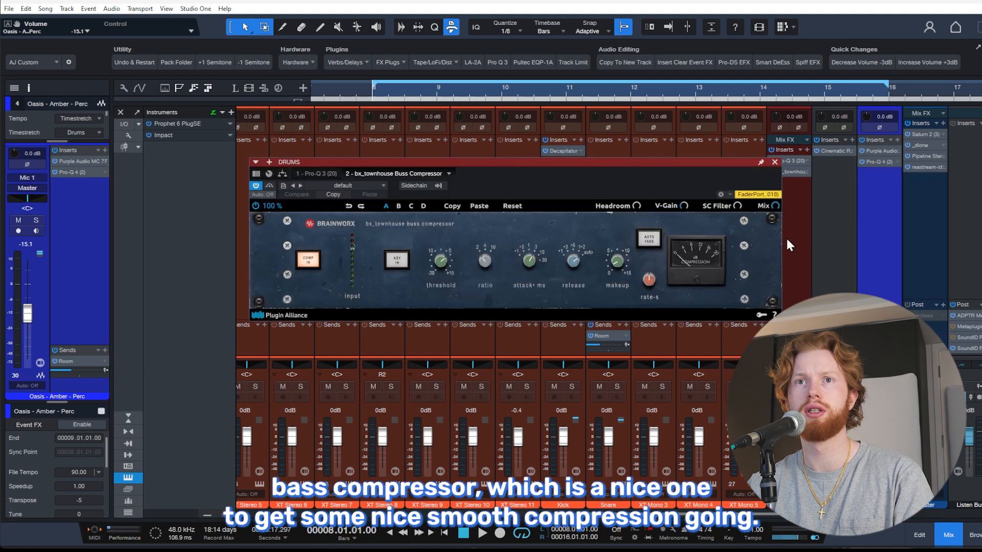
Set the bx_townhouse Buss Compressor's attack to 0.3 ms, release to 0.1 s and ratio to 4:1 while playing back the drums.
{"action": "left_click_drag", "start_coordinate": [547, 168], "coordinate": [554, 179]}
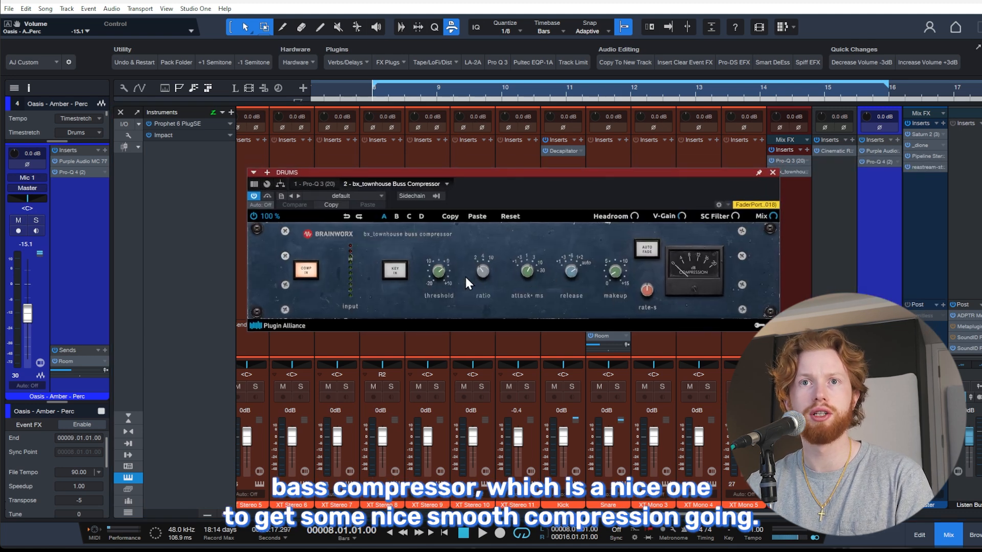
{"action": "left_click_drag", "start_coordinate": [479, 277], "coordinate": [480, 277]}
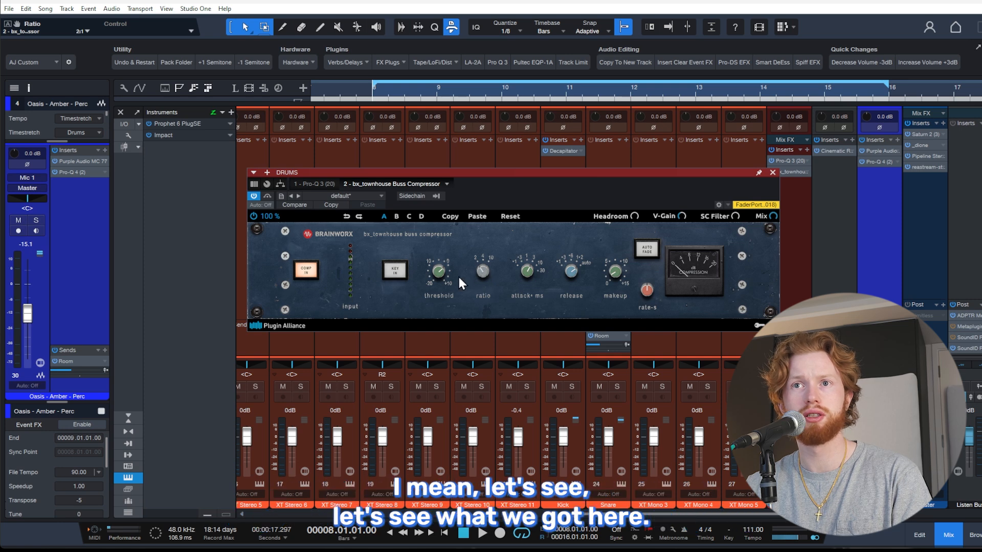
{"action": "key", "text": "space"}
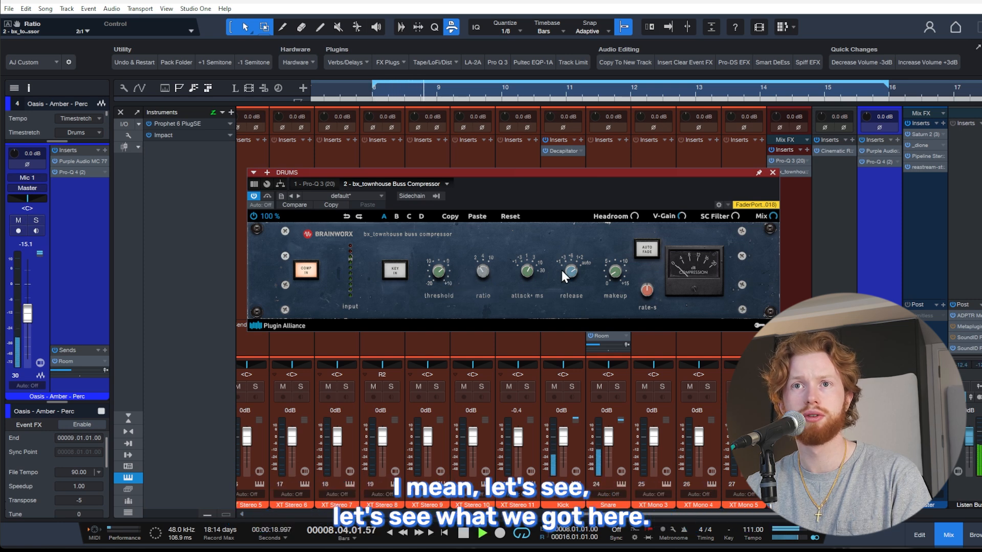
{"action": "left_click_drag", "start_coordinate": [525, 275], "coordinate": [524, 288]}
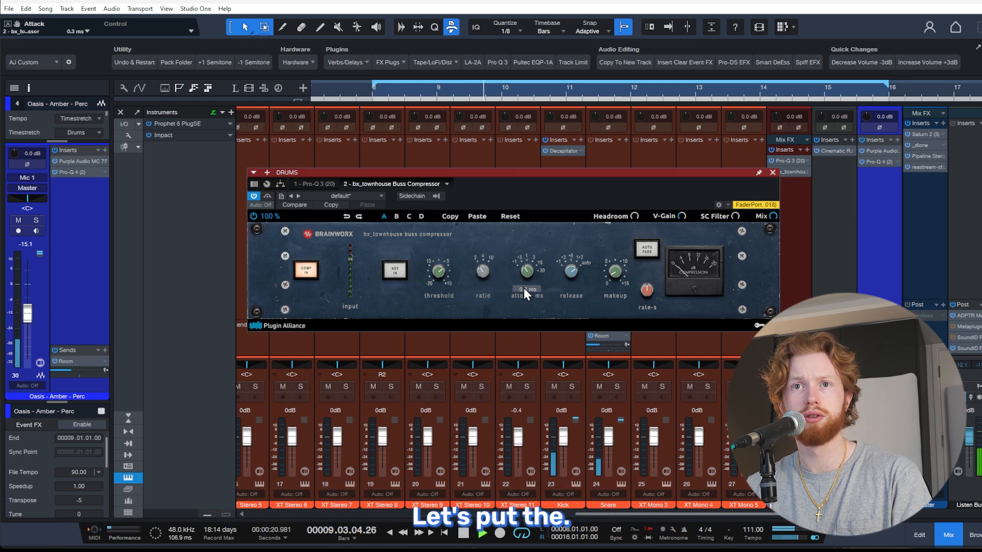
{"action": "left_click", "coordinate": [565, 279]}
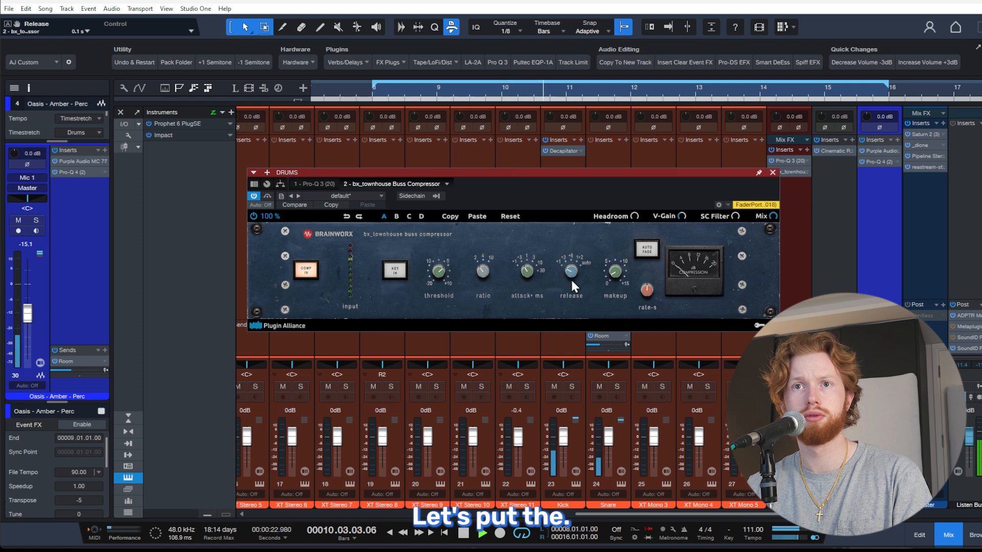
{"action": "left_click_drag", "start_coordinate": [487, 271], "coordinate": [487, 263]}
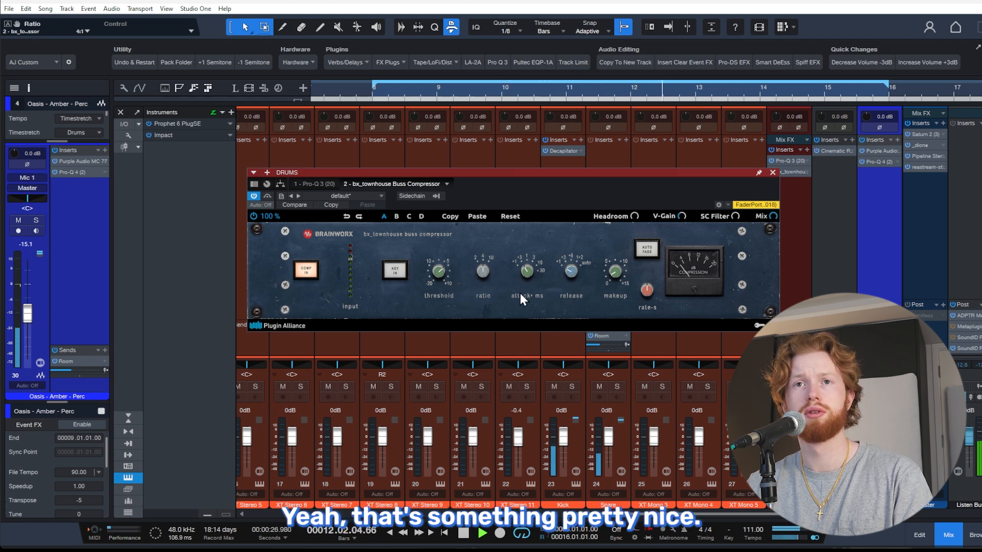
Insert LFOTool_x64 after Pro-Q 4 on the Oasis - Amber - Perc channel.
{"action": "mouse_move", "coordinate": [741, 214]}
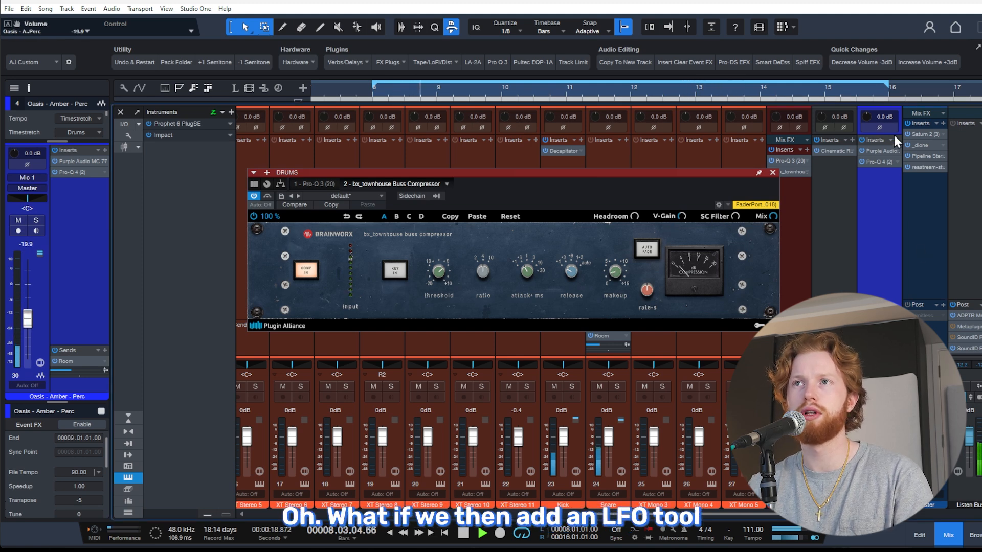
{"action": "left_click", "coordinate": [897, 140]}
{"action": "type", "text": "lfo"}
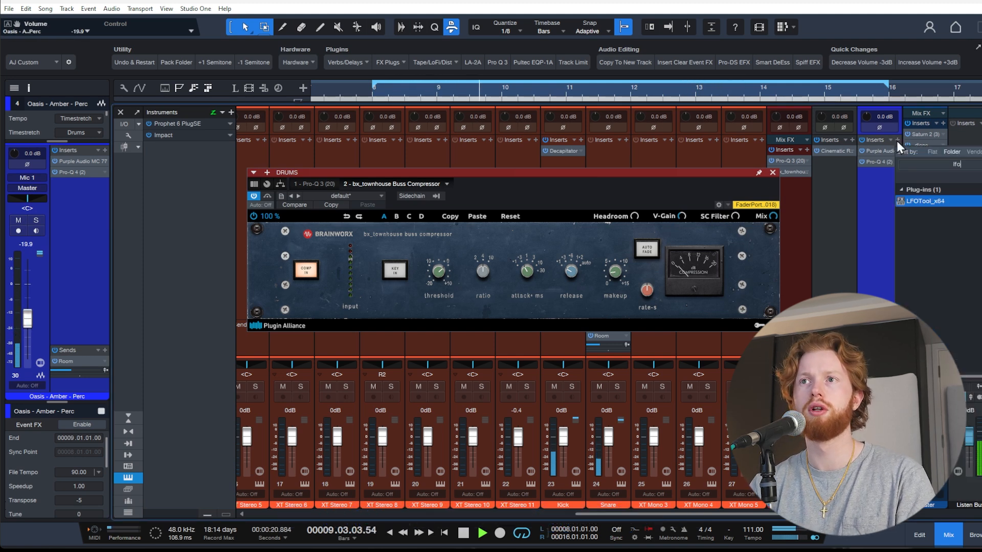
{"action": "key", "text": "Return"}
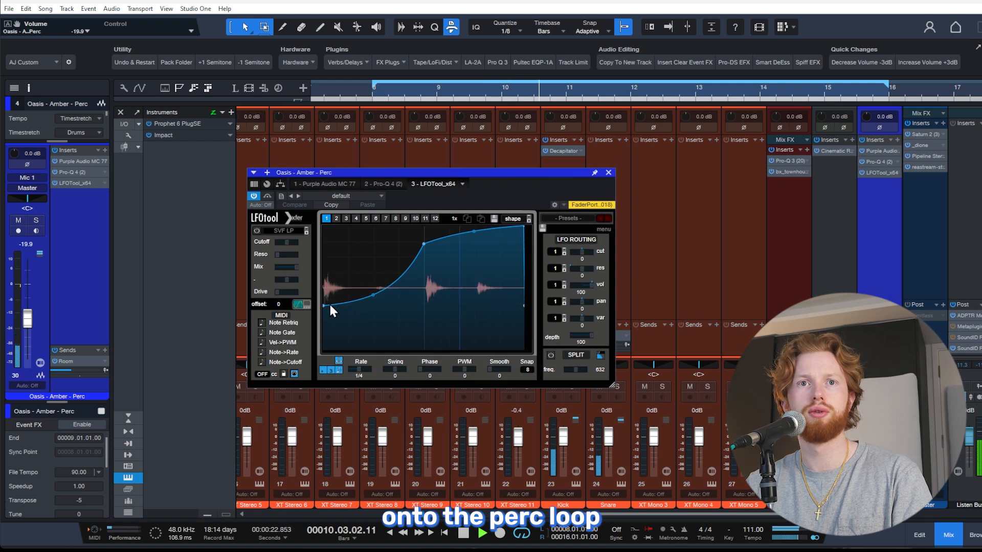
Lower the LFOTool curve's starting point to 34%, set Smooth to about 47 and close the plugin.
{"action": "left_click_drag", "start_coordinate": [323, 305], "coordinate": [325, 309]}
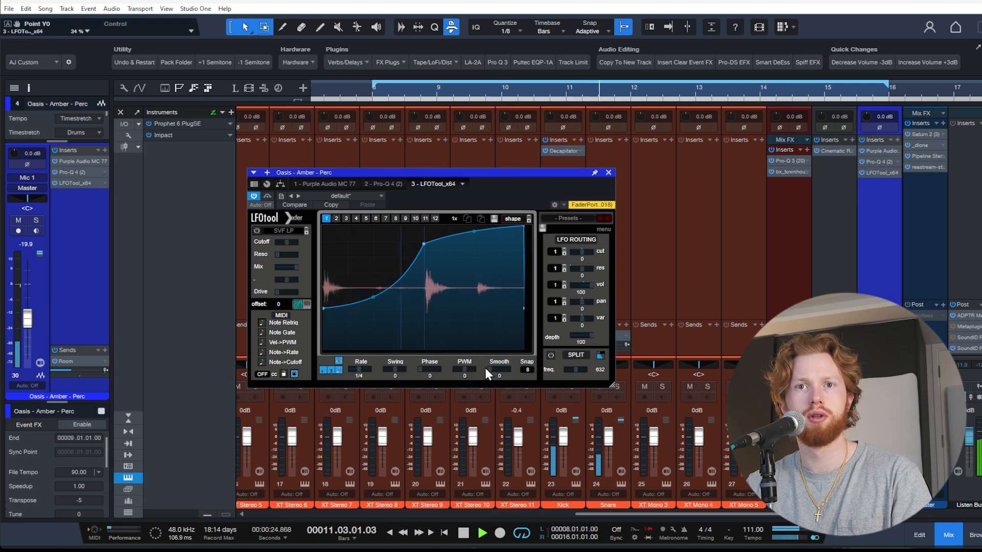
{"action": "mouse_move", "coordinate": [486, 374]}
{"action": "left_mouse_down"}
{"action": "mouse_move", "coordinate": [541, 374]}
{"action": "mouse_move", "coordinate": [500, 376]}
{"action": "left_mouse_up"}
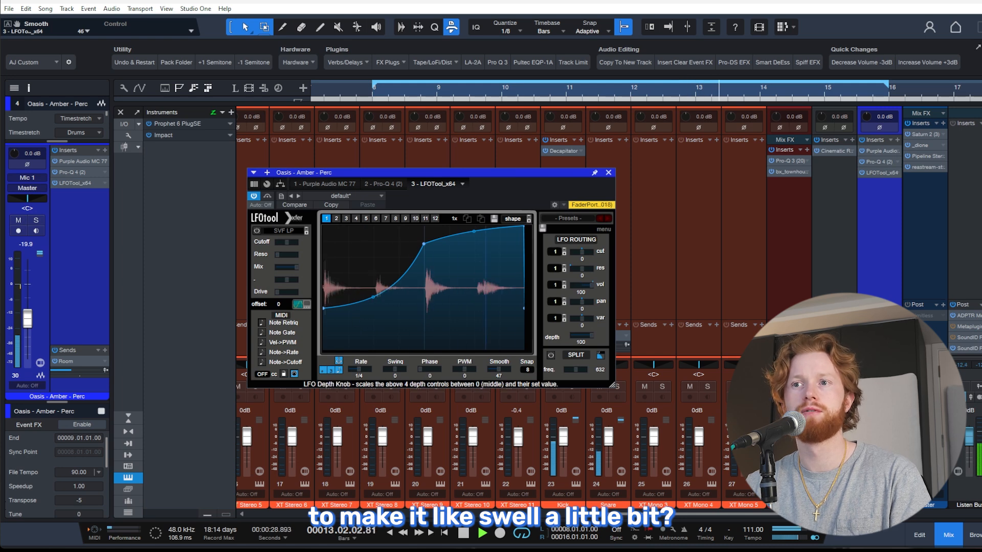
{"action": "left_click", "coordinate": [608, 172]}
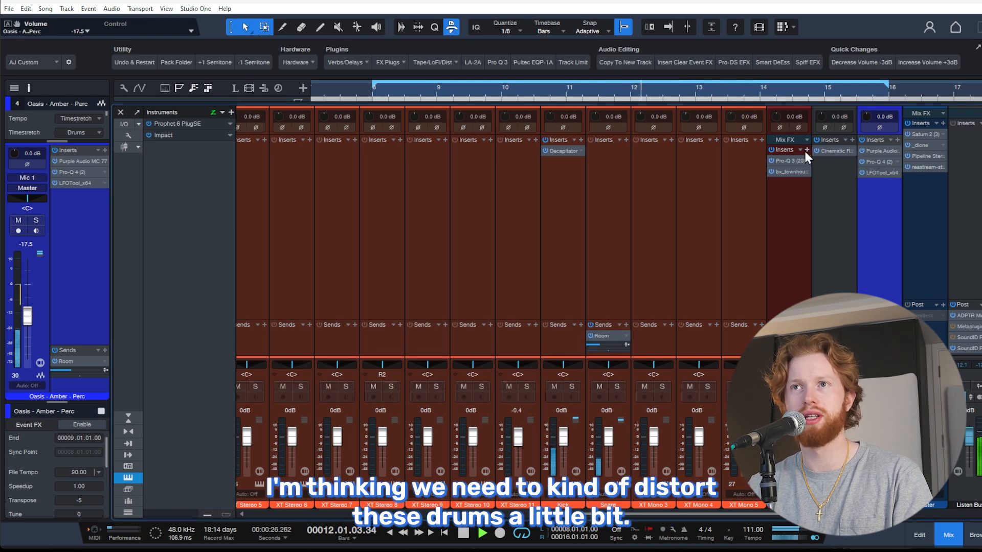
Insert Saturn 2 after the buss compressor on the DRUMS bus.
{"action": "left_click", "coordinate": [807, 150]}
{"action": "type", "text": "de"}
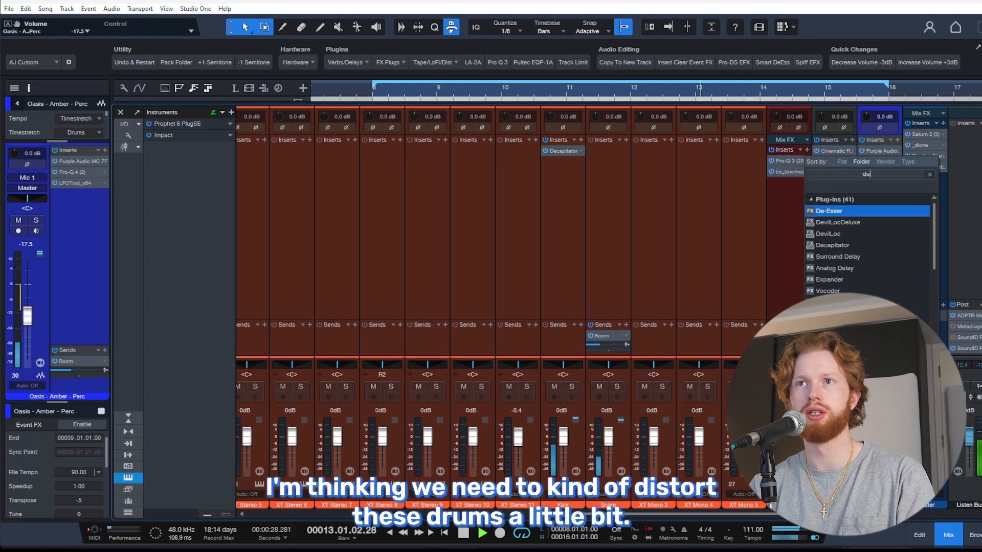
{"action": "key", "text": "BackSpace"}
{"action": "key", "text": "BackSpace"}
{"action": "type", "text": "saturn"}
{"action": "key", "text": "Return"}
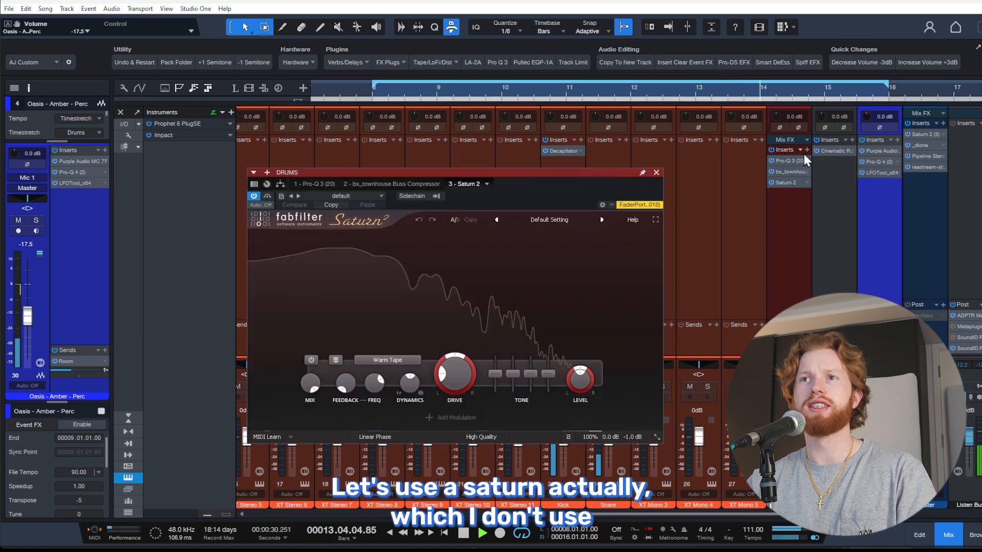
Split Saturn 2 into three bands, drive the middle Warm Tube band to 61.8%, close the plugin and stop playback.
{"action": "left_click_drag", "start_coordinate": [538, 172], "coordinate": [612, 140]}
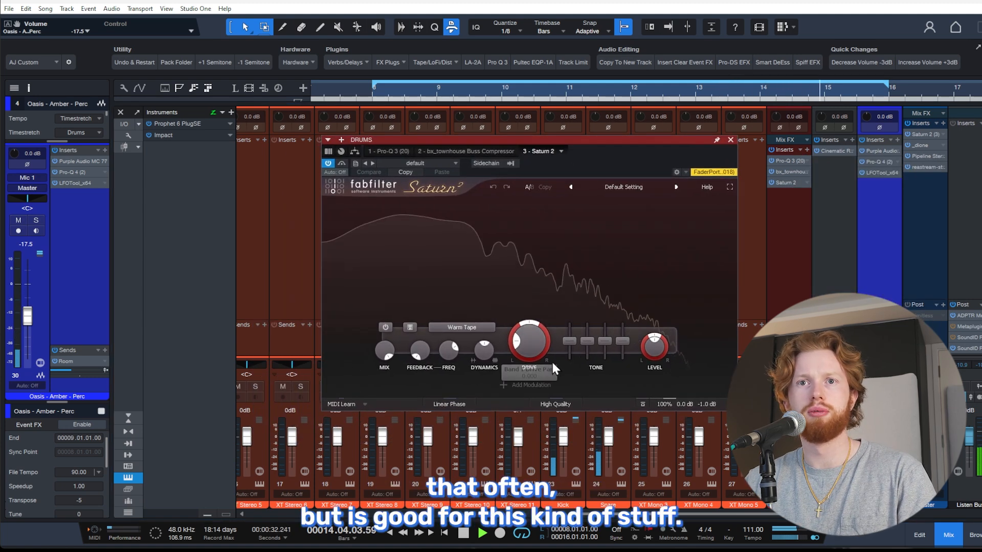
{"action": "left_click_drag", "start_coordinate": [538, 333], "coordinate": [531, 348]}
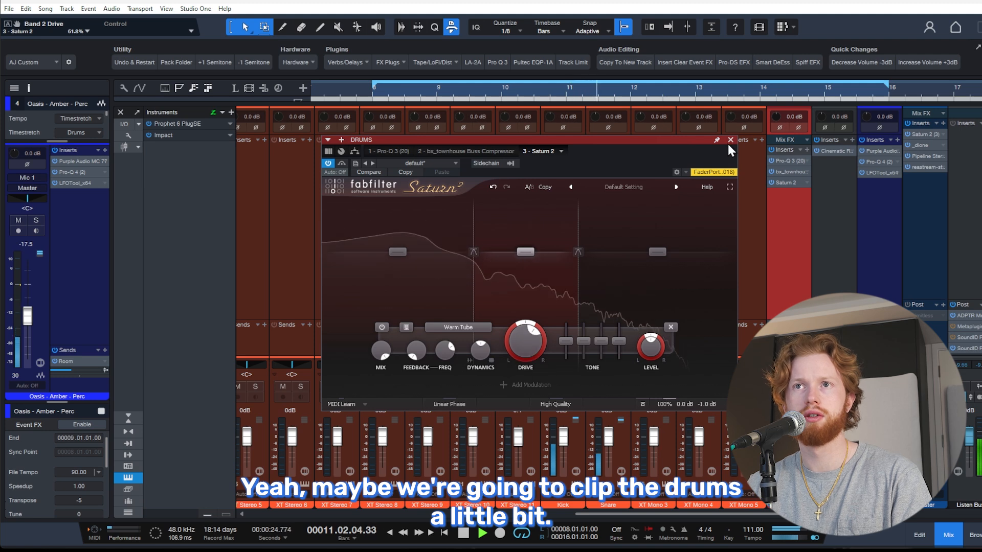
{"action": "left_click", "coordinate": [730, 140]}
{"action": "key", "text": "space"}
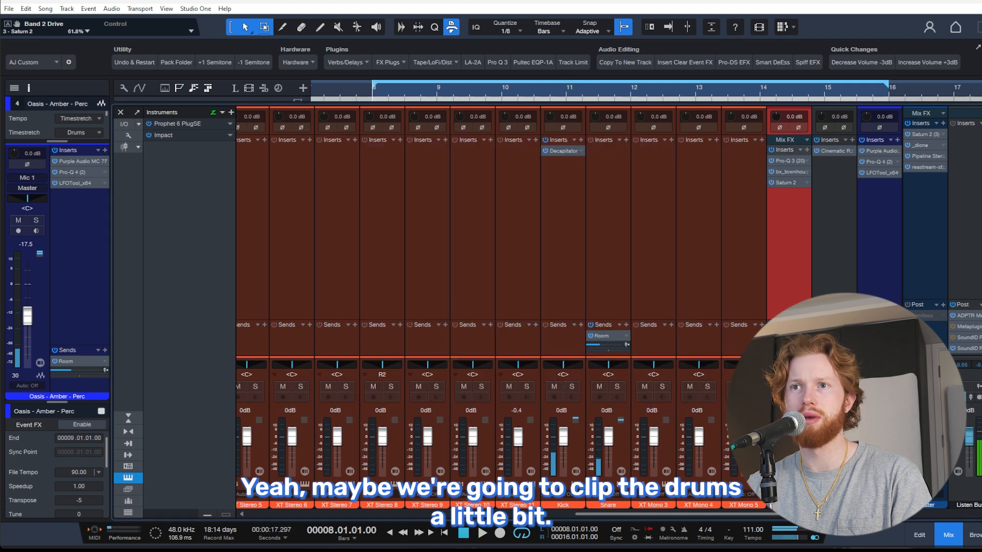
Insert KClip Zero after Saturn 2 on the DRUMS bus.
{"action": "left_click", "coordinate": [806, 150]}
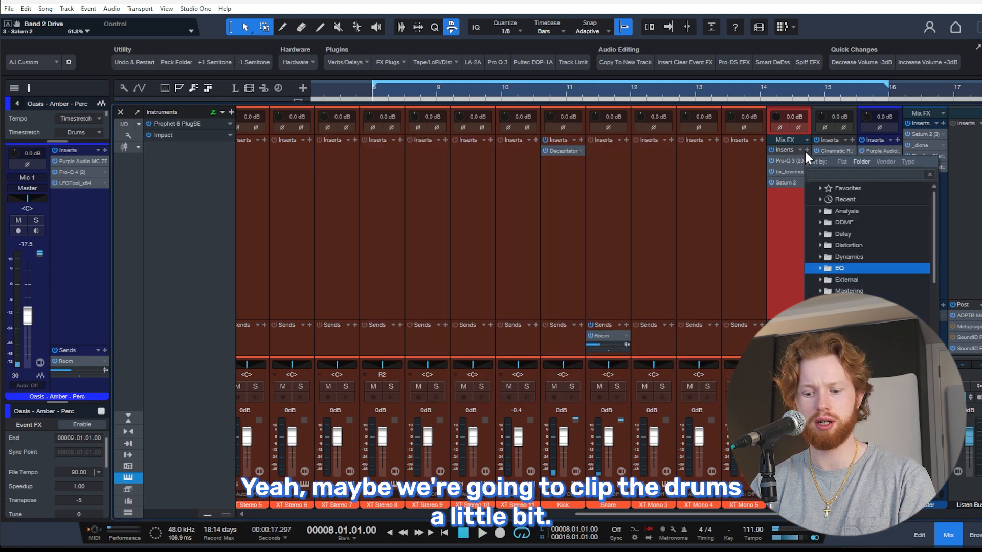
{"action": "type", "text": "kcl"}
{"action": "key", "text": "Return"}
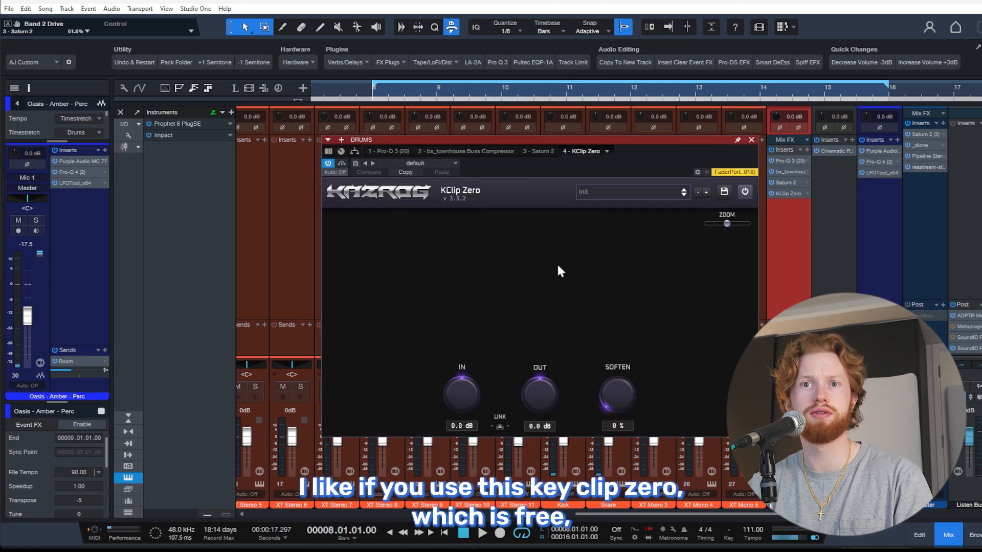
Set KClip Zero's soften to 25%, link its input and output gains, and raise the input during playback.
{"action": "left_click_drag", "start_coordinate": [639, 401], "coordinate": [645, 354]}
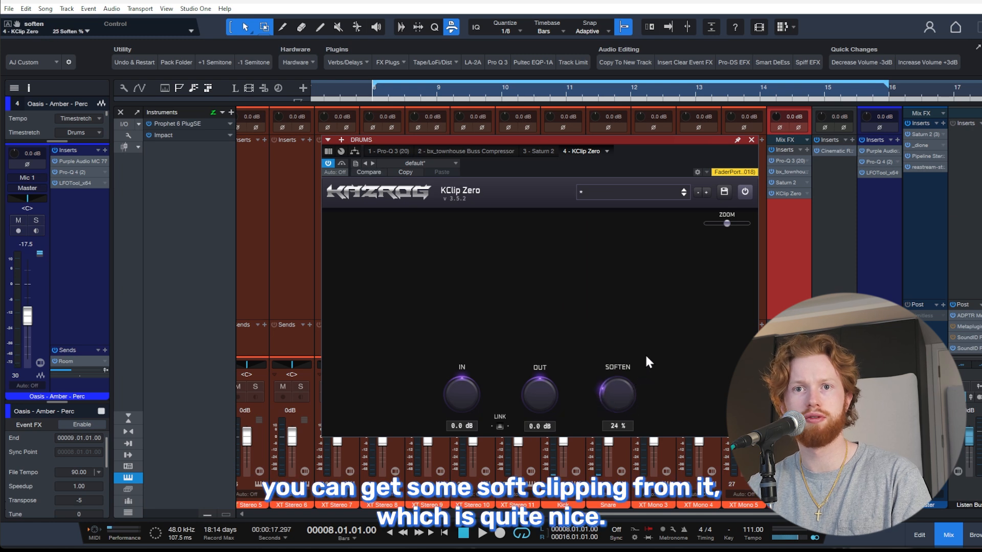
{"action": "left_click", "coordinate": [498, 426]}
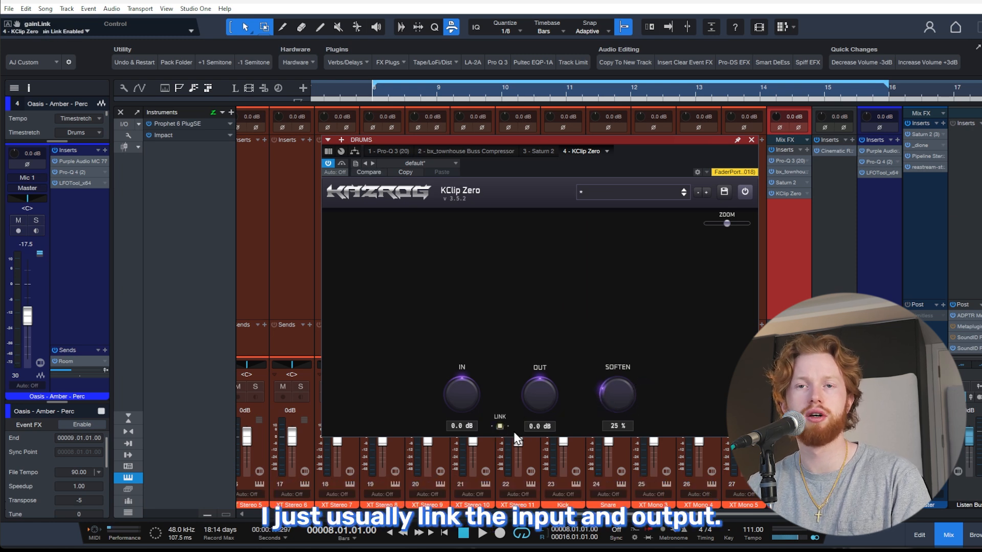
{"action": "key", "text": "space"}
{"action": "left_click_drag", "start_coordinate": [462, 395], "coordinate": [470, 374]}
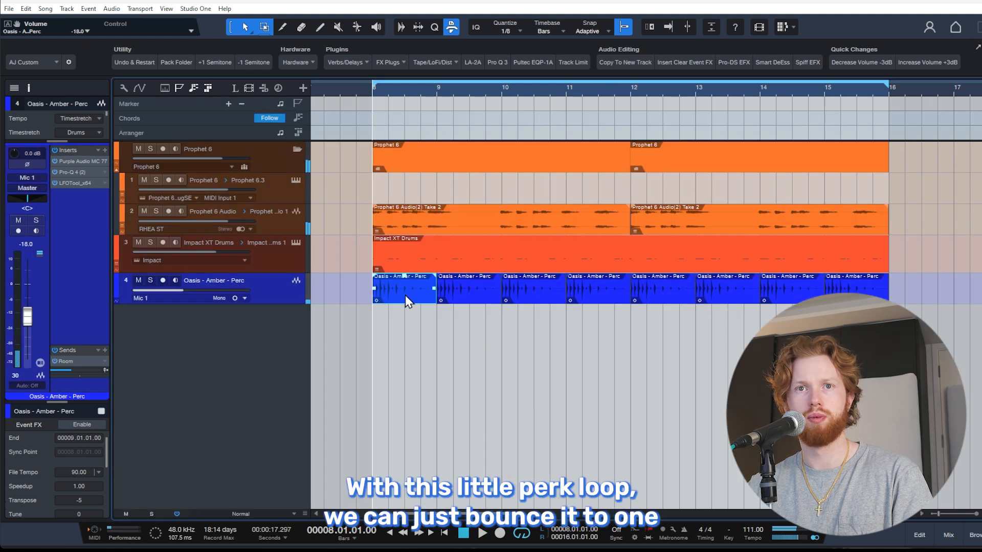
Select all the Oasis - Amber - Perc events from bar 8 to 16 and bounce them into one event.
{"action": "left_click_drag", "start_coordinate": [864, 336], "coordinate": [888, 332]}
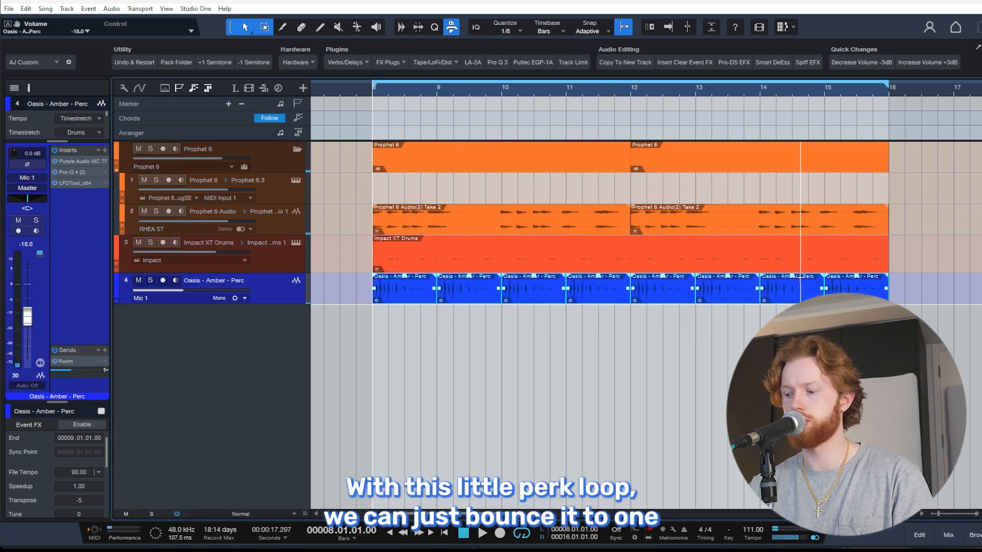
{"action": "key", "text": "ctrl+b"}
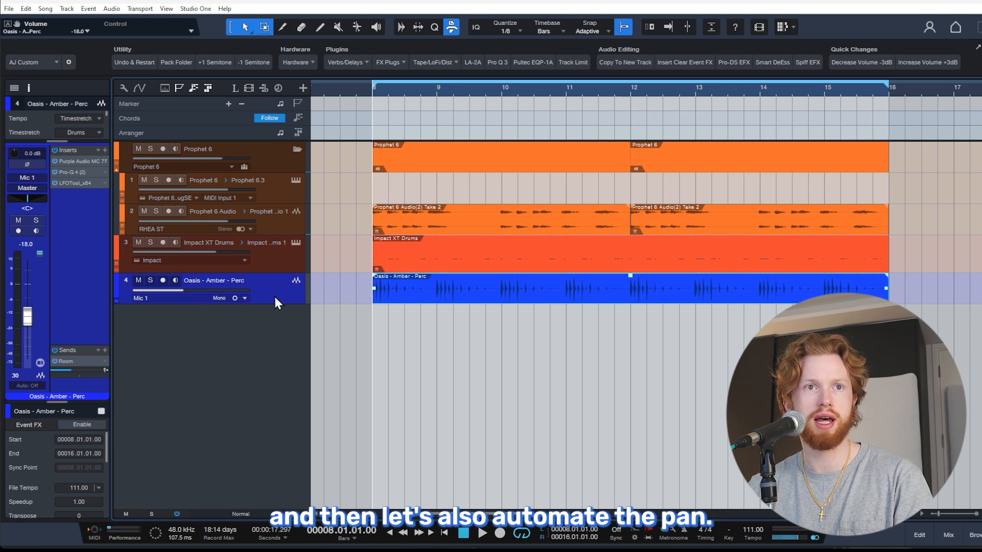
Automate the percussion track's pan from L30 at bar 8 towards the right at bar 9, and audition it.
{"action": "key", "text": "a"}
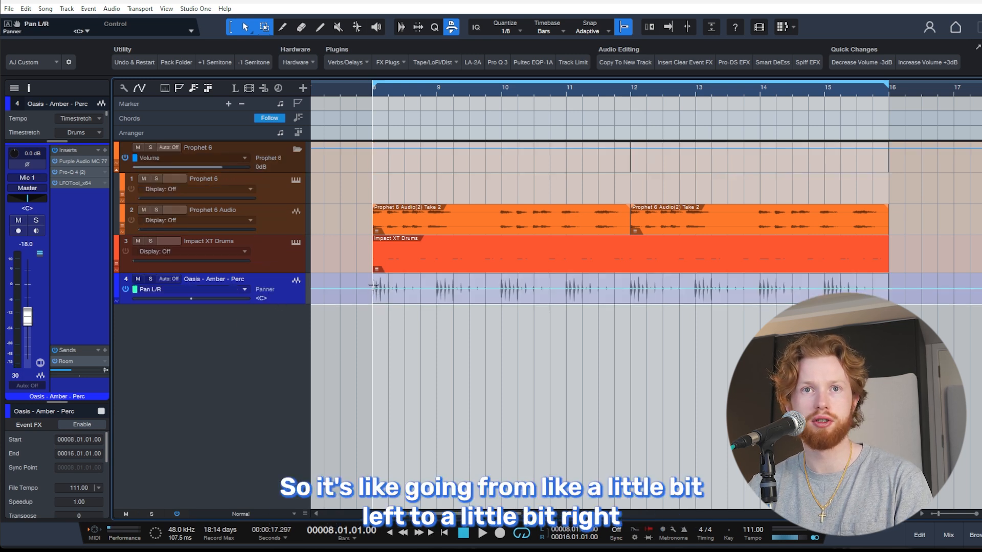
{"action": "scroll", "coordinate": [370, 289], "scroll_direction": "up", "scroll_amount": 4}
{"action": "left_click_drag", "start_coordinate": [531, 286], "coordinate": [428, 261]}
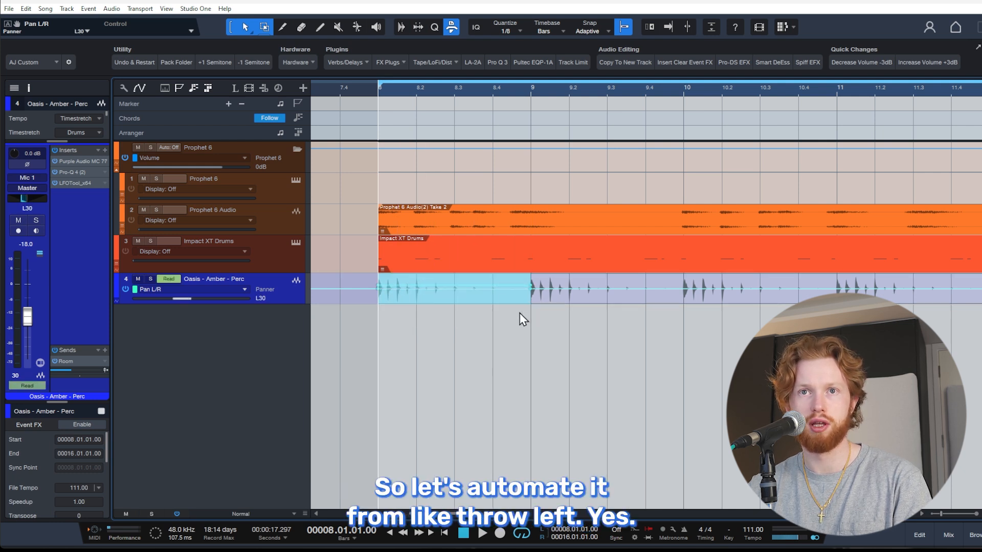
{"action": "left_click", "coordinate": [531, 291]}
{"action": "left_click_drag", "start_coordinate": [530, 288], "coordinate": [530, 294]}
{"action": "key", "text": "space"}
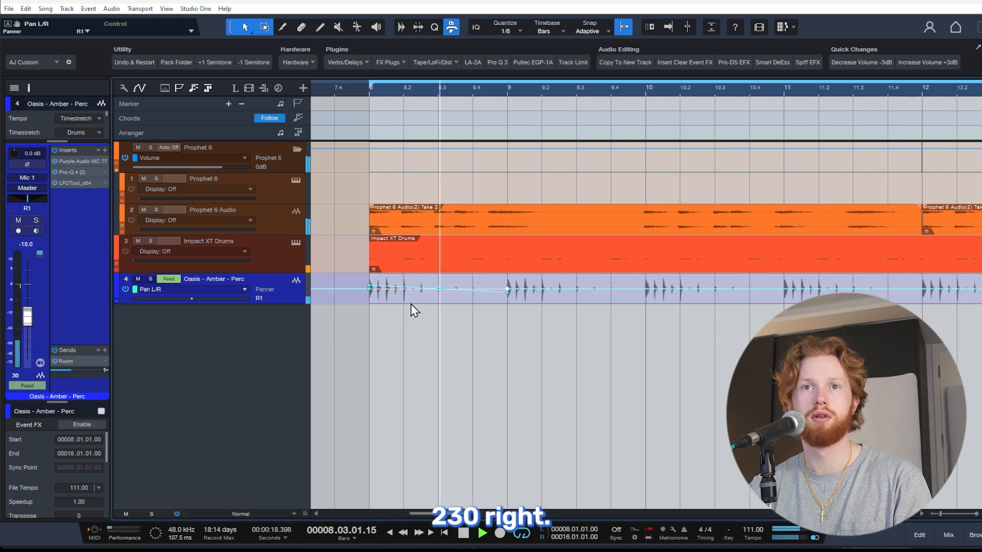
{"action": "key", "text": "space"}
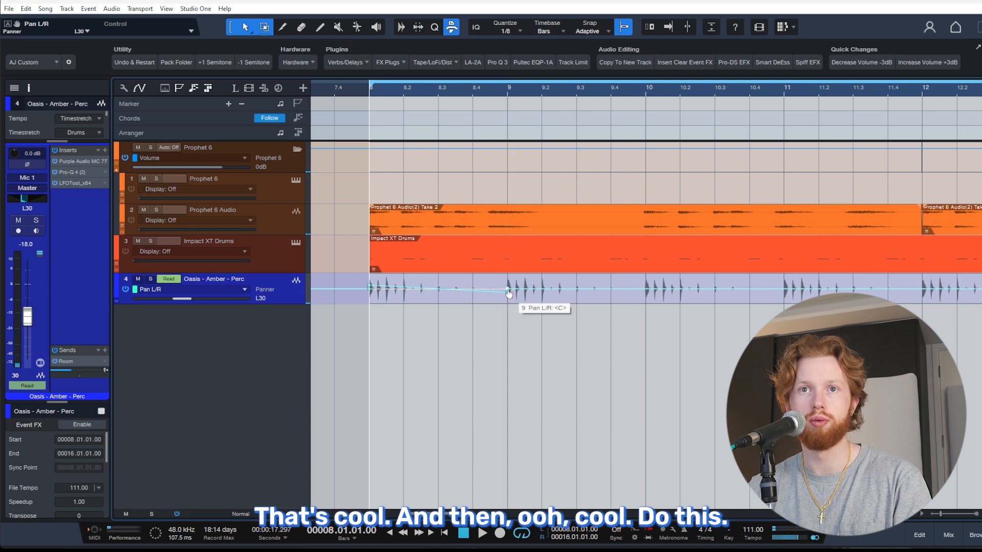
Add a pan point at bar 10 returning to the left, remove the extra point near bar 9, and audition the movement.
{"action": "left_click", "coordinate": [646, 289]}
{"action": "left_click_drag", "start_coordinate": [645, 290], "coordinate": [646, 291]}
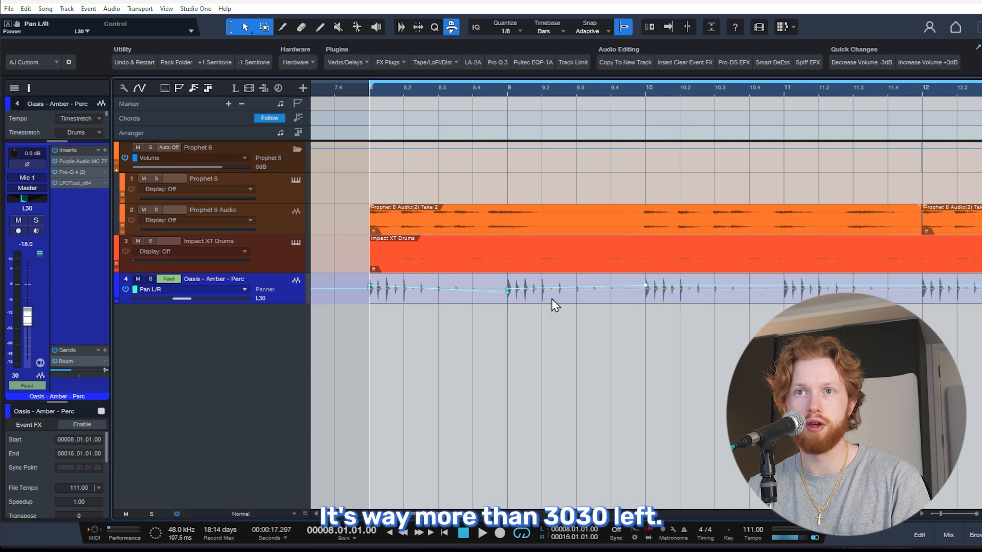
{"action": "double_click", "coordinate": [508, 289]}
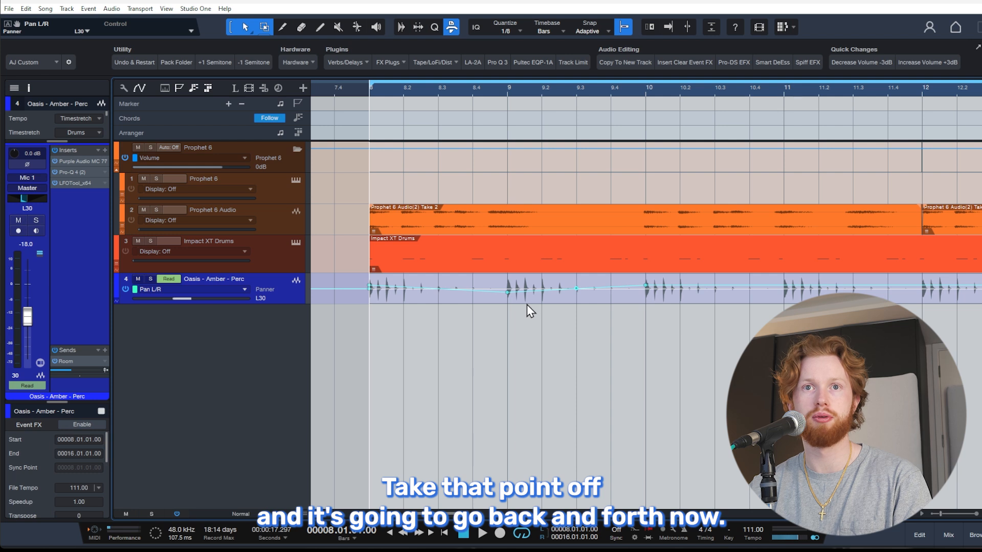
{"action": "key", "text": "space"}
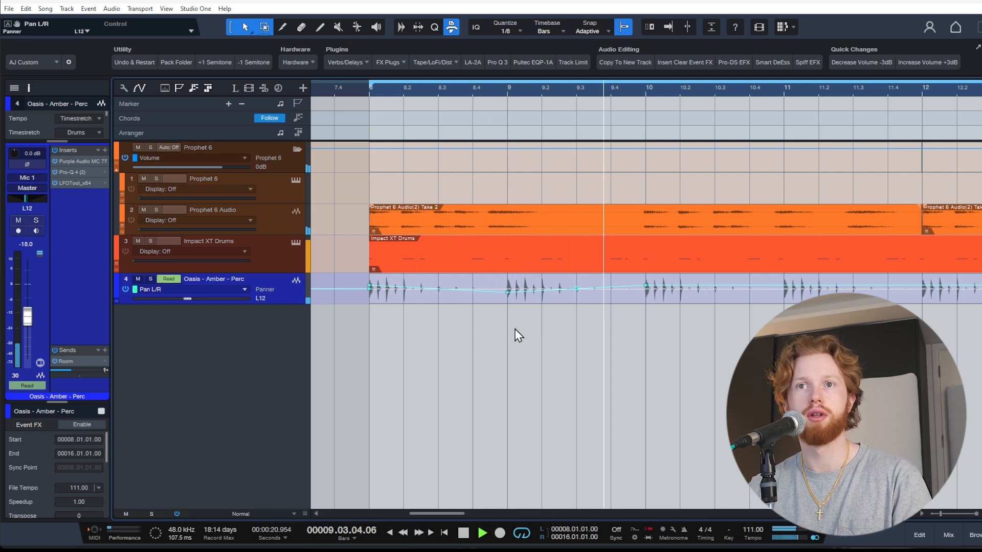
{"action": "key", "text": "space"}
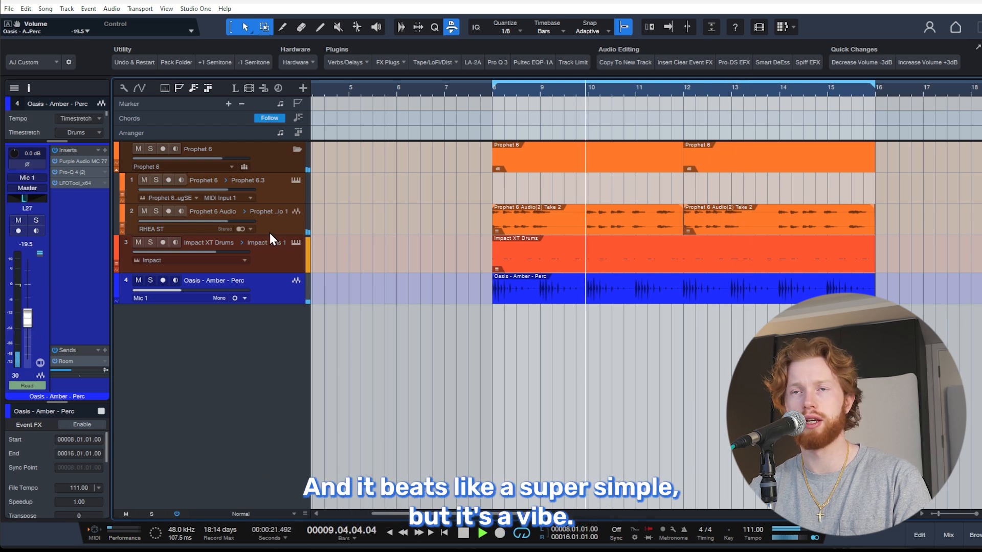
Add an Analog Lab track with the Rom1A 01-BRASS 1 preset, playing the Prophet 6 chord events from bar 8 to 16.
{"action": "key", "text": "space"}
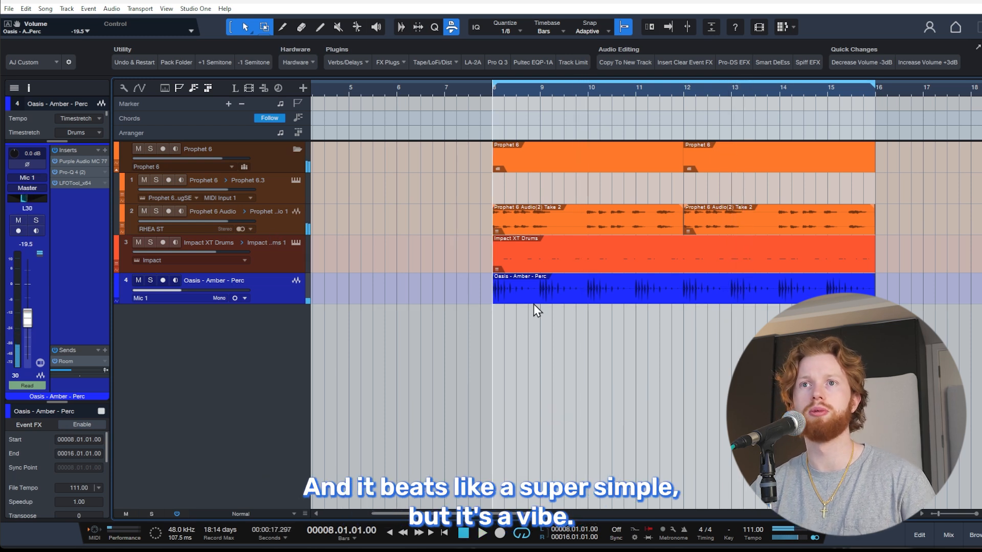
{"action": "left_click", "coordinate": [284, 226]}
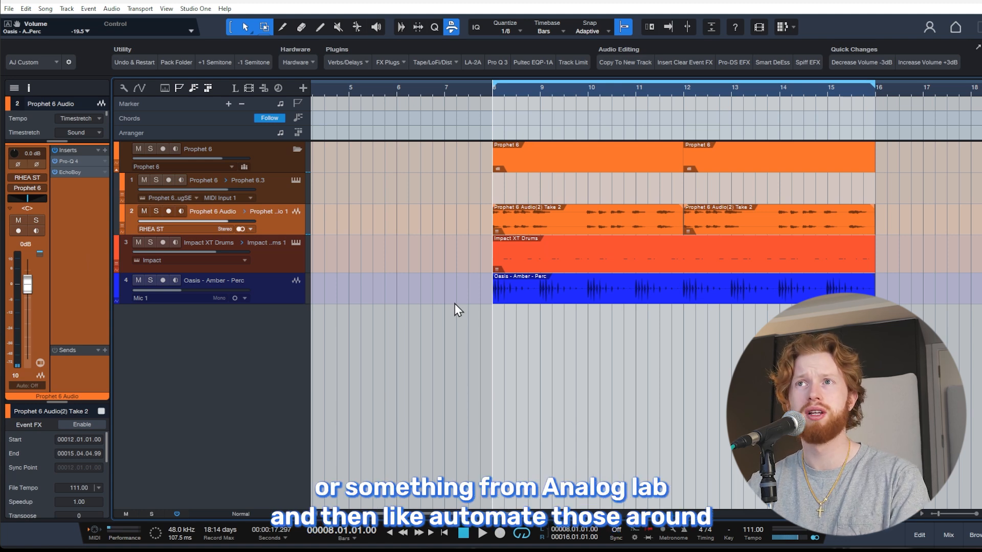
{"action": "key", "text": "F5"}
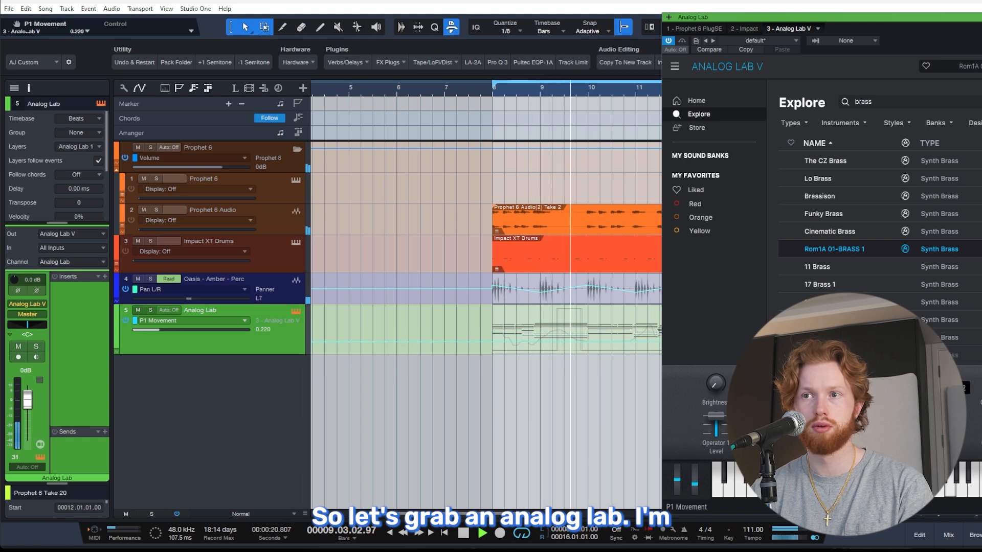
{"action": "key", "text": "space"}
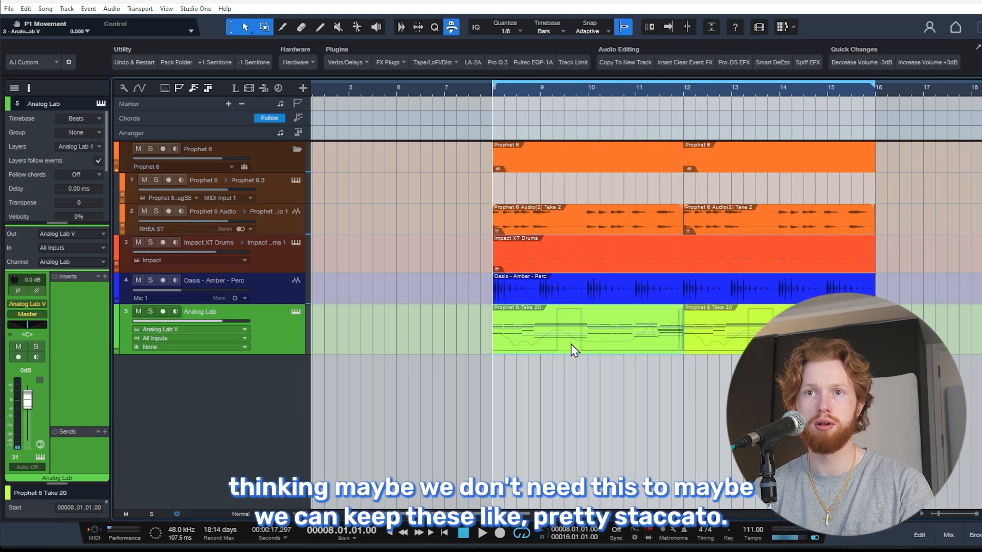
Shorten the chord notes in bar 8 of the first Analog Lab event to a length of about 0.0.2.89, and audition them.
{"action": "double_click", "coordinate": [571, 346]}
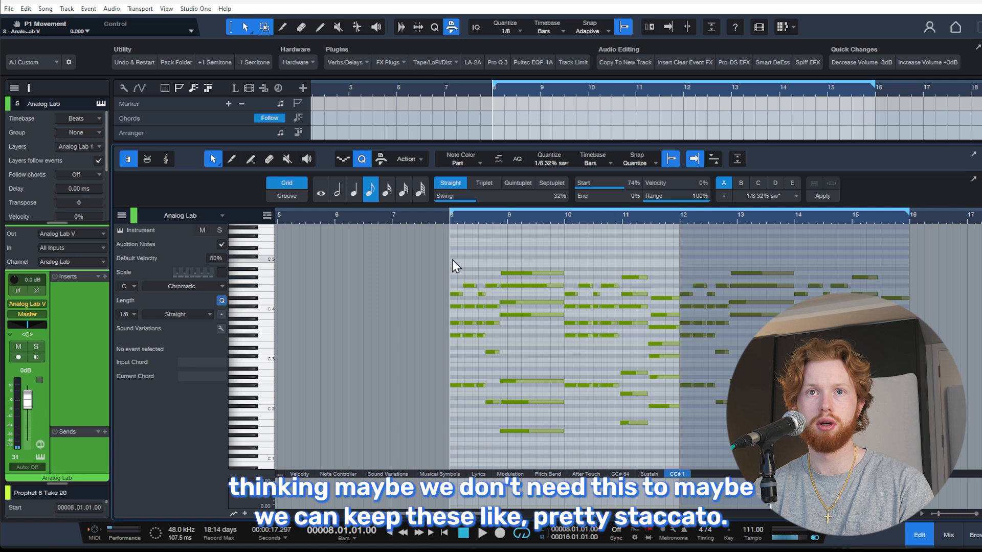
{"action": "left_click_drag", "start_coordinate": [457, 255], "coordinate": [493, 440]}
{"action": "scroll", "coordinate": [497, 364], "scroll_direction": "up", "scroll_amount": 4}
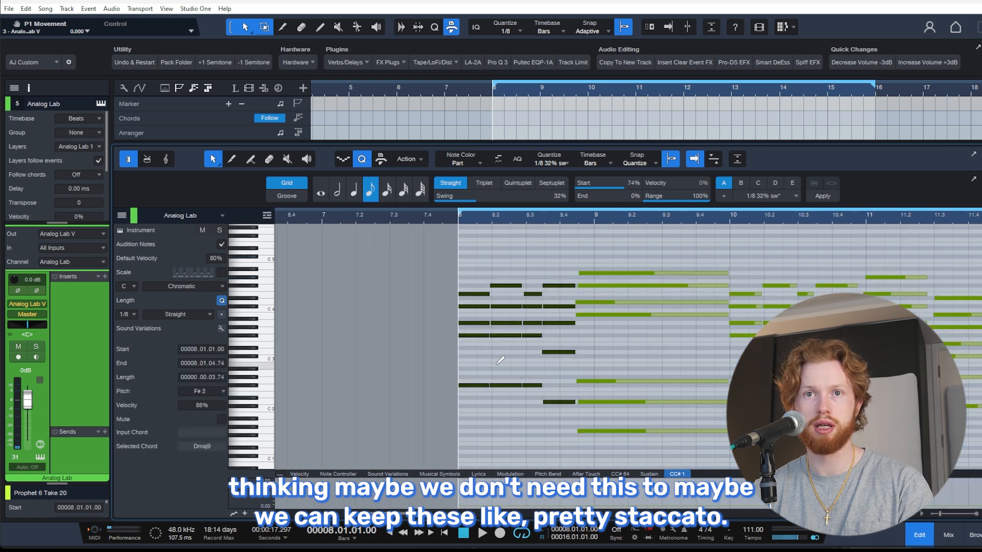
{"action": "left_click_drag", "start_coordinate": [489, 307], "coordinate": [468, 309]}
{"action": "key", "text": "space"}
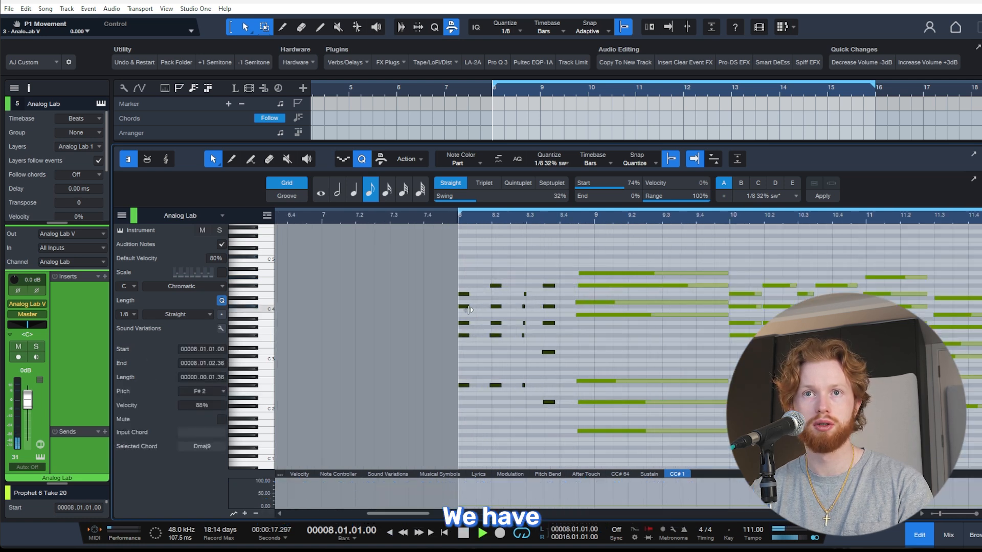
{"action": "key", "text": "space"}
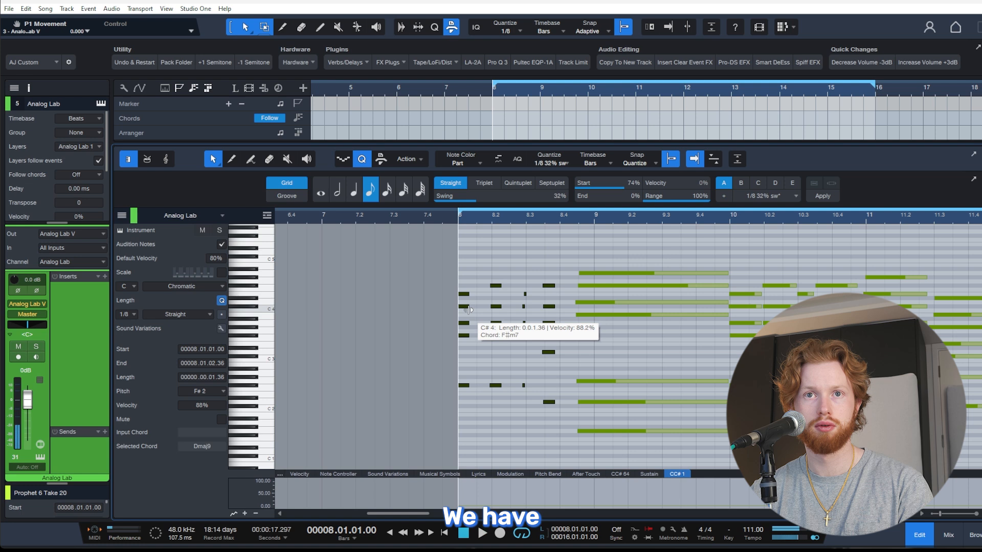
{"action": "left_click_drag", "start_coordinate": [469, 310], "coordinate": [481, 310]}
{"action": "key", "text": "space"}
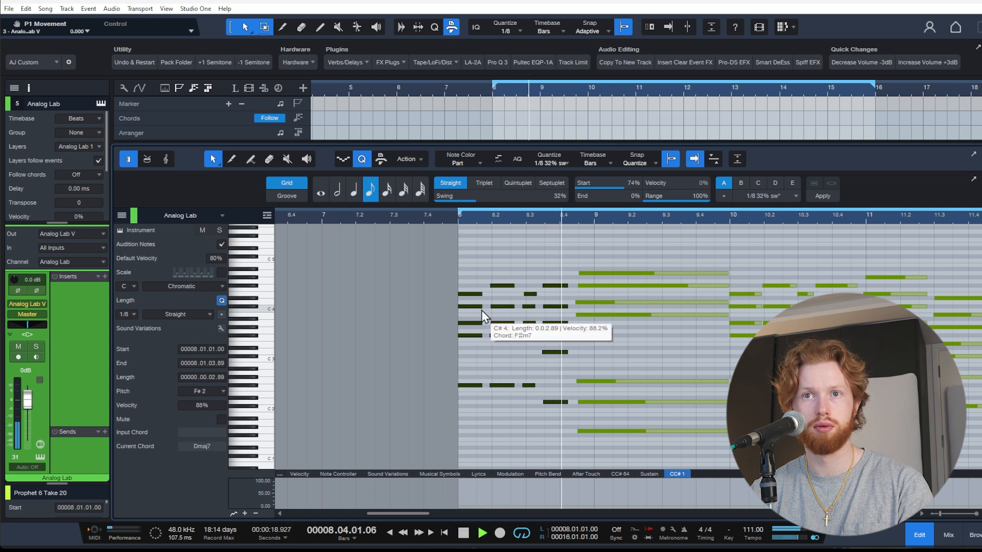
{"action": "key", "text": "space"}
Select the staccato chord notes in bar 10 of the Analog Lab event and shorten them to match bar 8.
{"action": "left_click_drag", "start_coordinate": [748, 264], "coordinate": [850, 404]}
{"action": "key", "text": "space"}
{"action": "scroll", "coordinate": [470, 368], "scroll_direction": "down", "scroll_amount": 3}
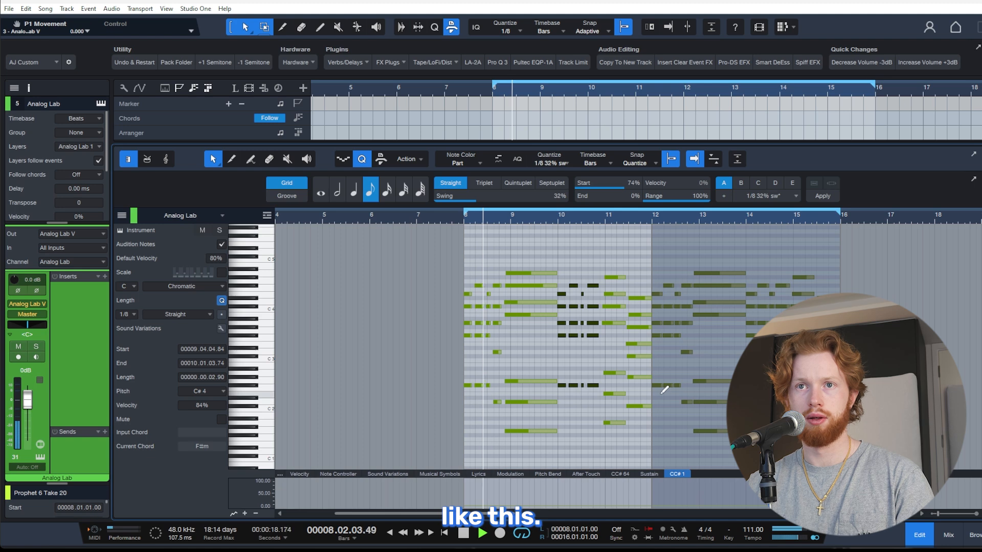
Replace the Analog Lab event at bar 12 with a duplicate of the edited event from bar 8.
{"action": "key", "text": "F2"}
{"action": "left_click", "coordinate": [787, 335]}
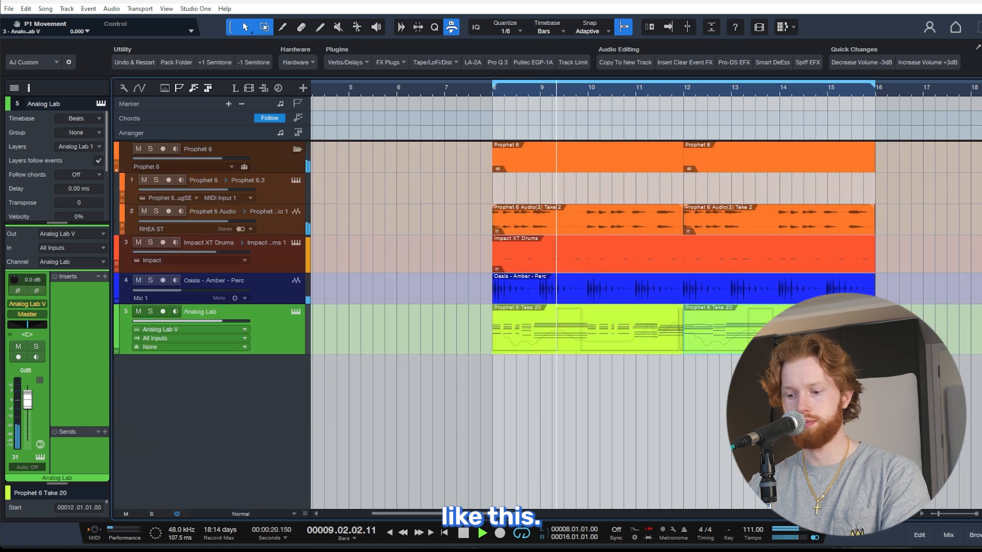
{"action": "key", "text": "Delete"}
{"action": "left_click", "coordinate": [654, 345]}
{"action": "key", "text": "d"}
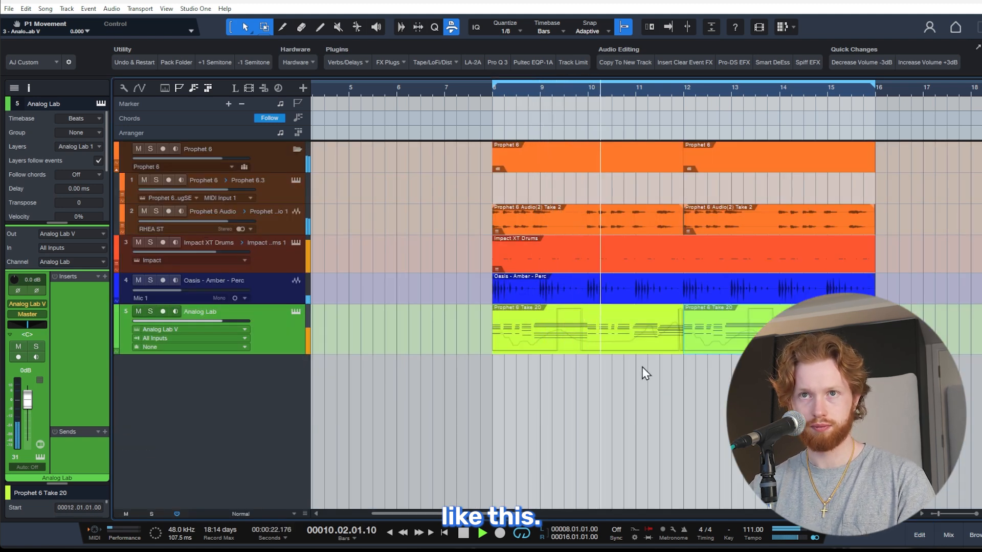
Show the track automation with P1 Movement on the Analog Lab lane, and audition that track in solo.
{"action": "key", "text": "a"}
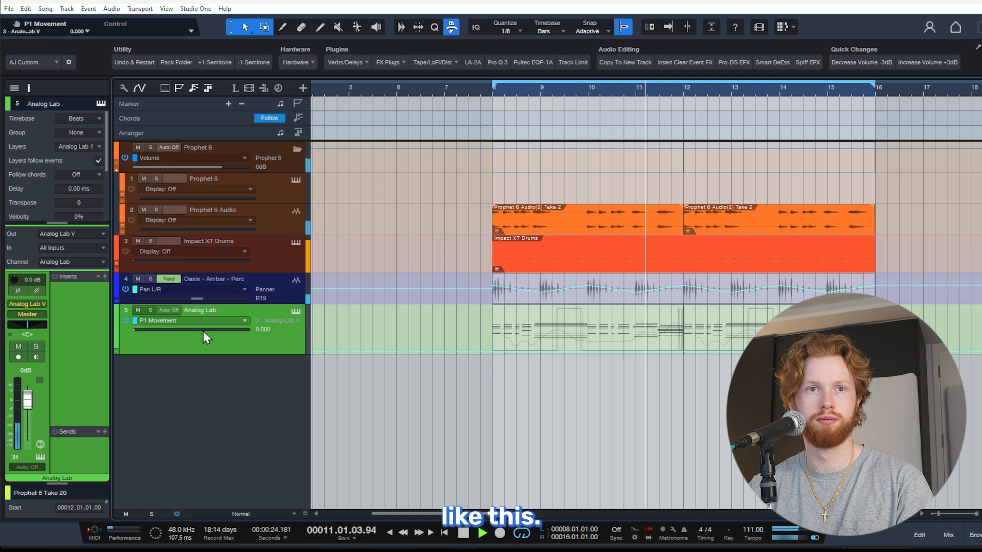
{"action": "key", "text": "space"}
{"action": "left_click", "coordinate": [232, 321]}
{"action": "left_click", "coordinate": [218, 388]}
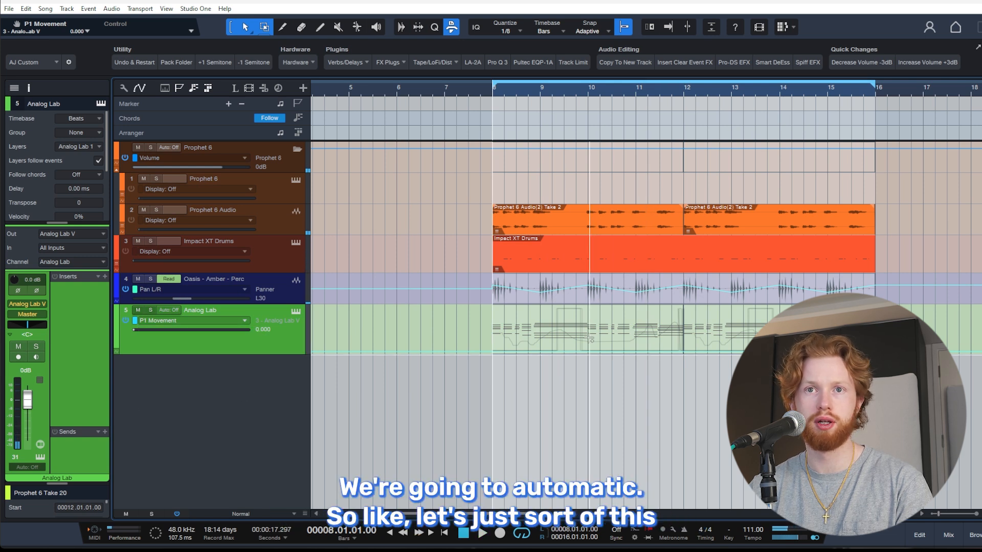
{"action": "key", "text": "e"}
{"action": "key", "text": "space"}
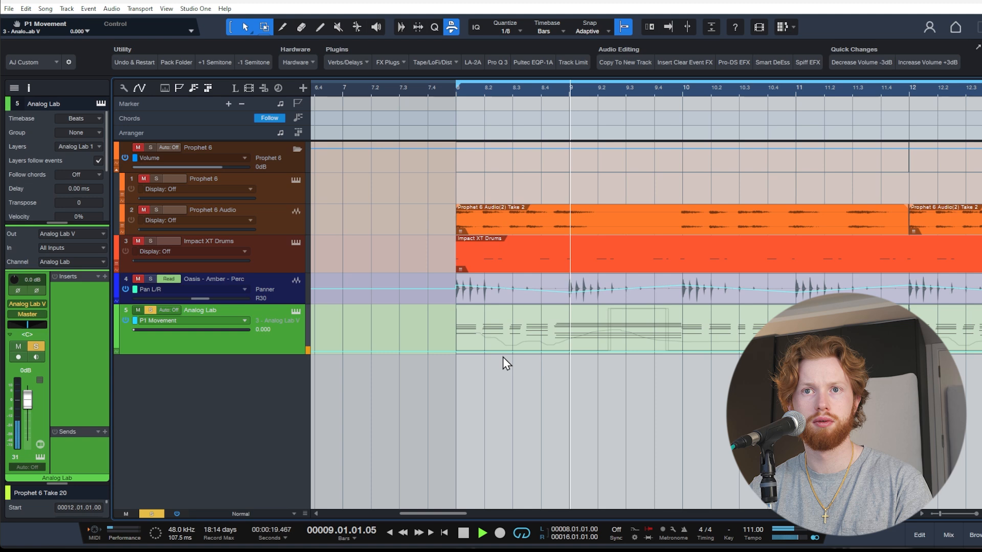
{"action": "key", "text": "space"}
{"action": "key", "text": "space"}
Raise the chord notes in bars 8 and 9 of the first Analog Lab event, and solo the Prophet 6 chords alongside it.
{"action": "left_click", "coordinate": [482, 344]}
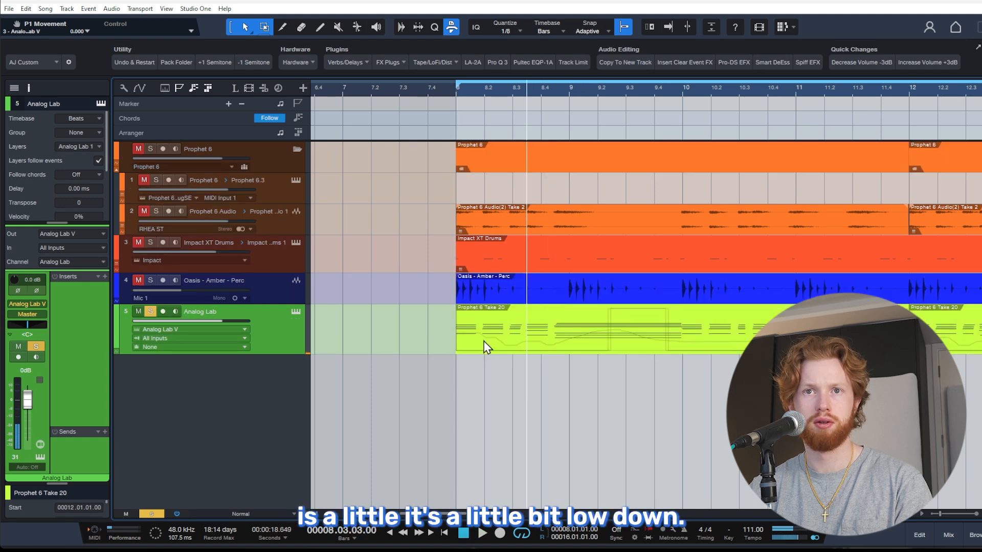
{"action": "double_click", "coordinate": [482, 344]}
{"action": "key", "text": "space"}
{"action": "left_click_drag", "start_coordinate": [437, 273], "coordinate": [706, 470]}
{"action": "key", "text": "F2"}
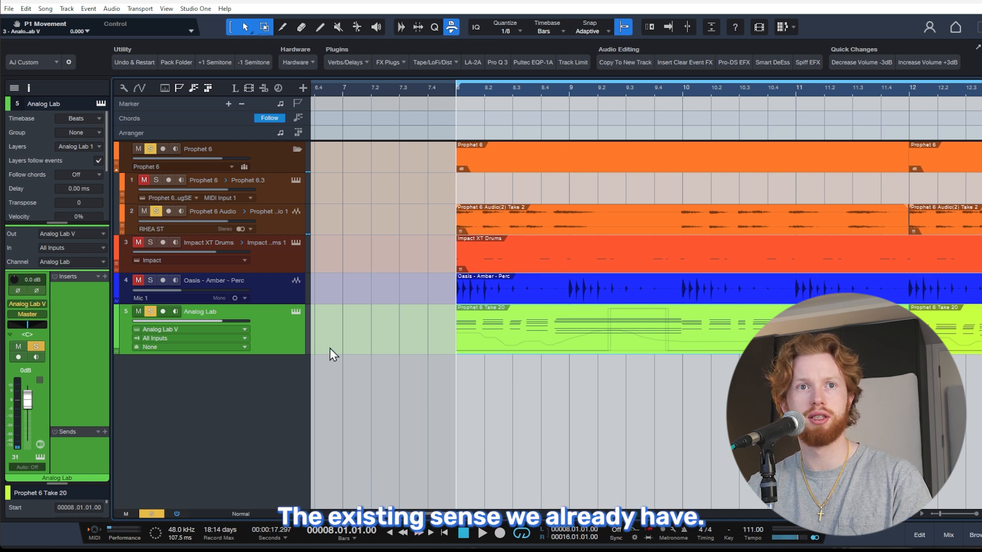
Automate the Analog Lab's P1 Movement with a gradual rise from bar 8 to bar 10, and audition it in the loop.
{"action": "key", "text": "a"}
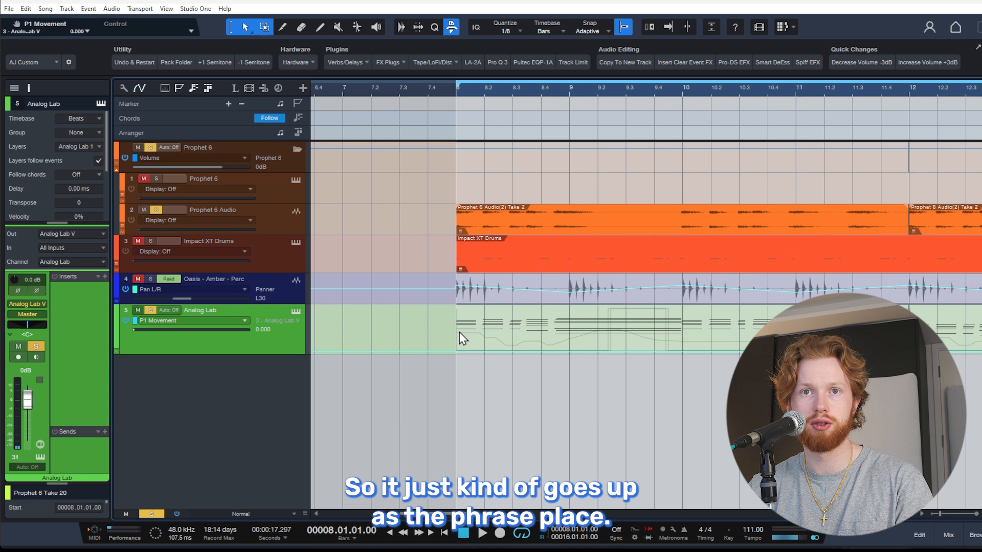
{"action": "left_click_drag", "start_coordinate": [683, 331], "coordinate": [461, 340]}
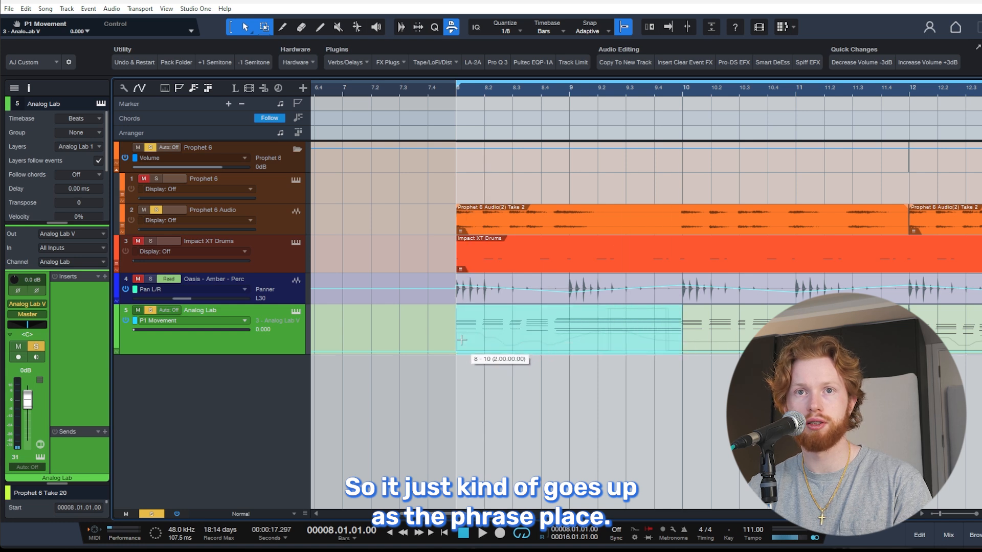
{"action": "left_click_drag", "start_coordinate": [554, 315], "coordinate": [554, 294]}
{"action": "key", "text": "space"}
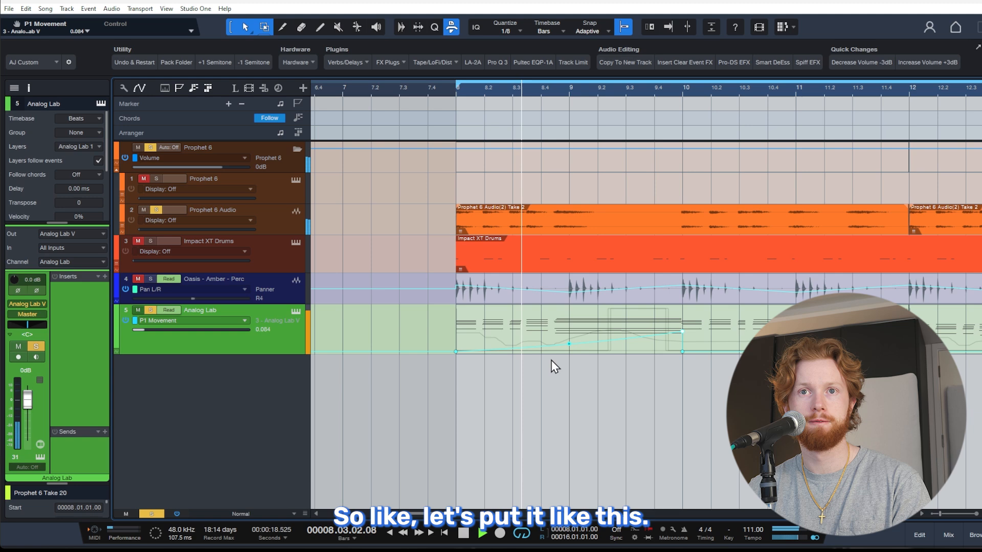
{"action": "scroll", "coordinate": [470, 364], "scroll_direction": "down", "scroll_amount": 3}
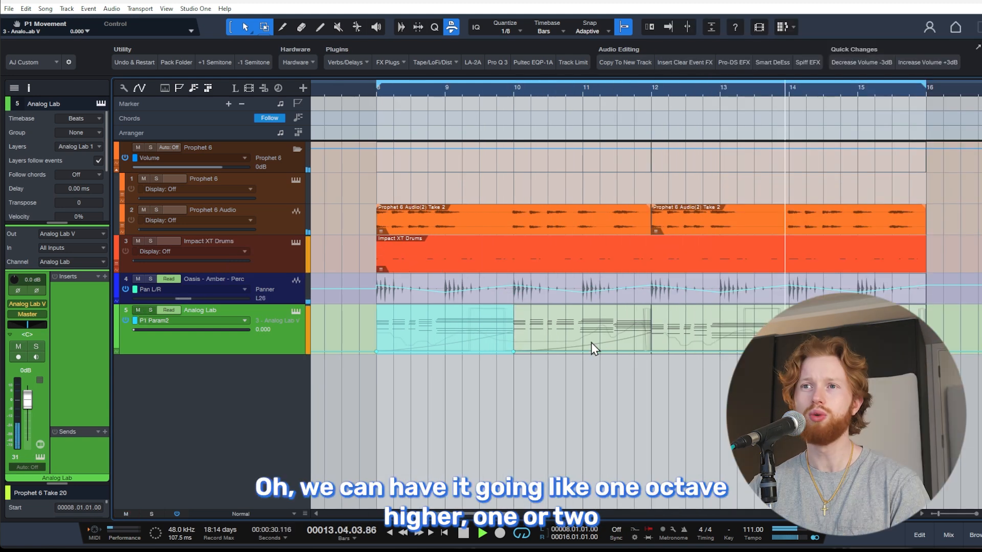
{"action": "key", "text": "space"}
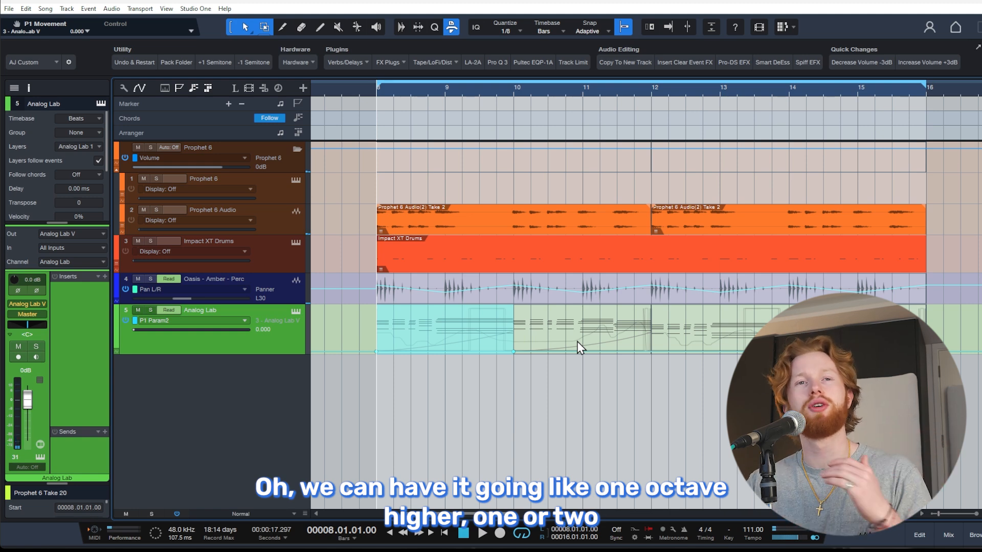
Add Pro-Q 3 to the Analog Lab track with a 30 dB/oct low cut at 180.19 Hz and a -3.58 dB high shelf at 5232.4 Hz.
{"action": "left_click", "coordinate": [237, 320]}
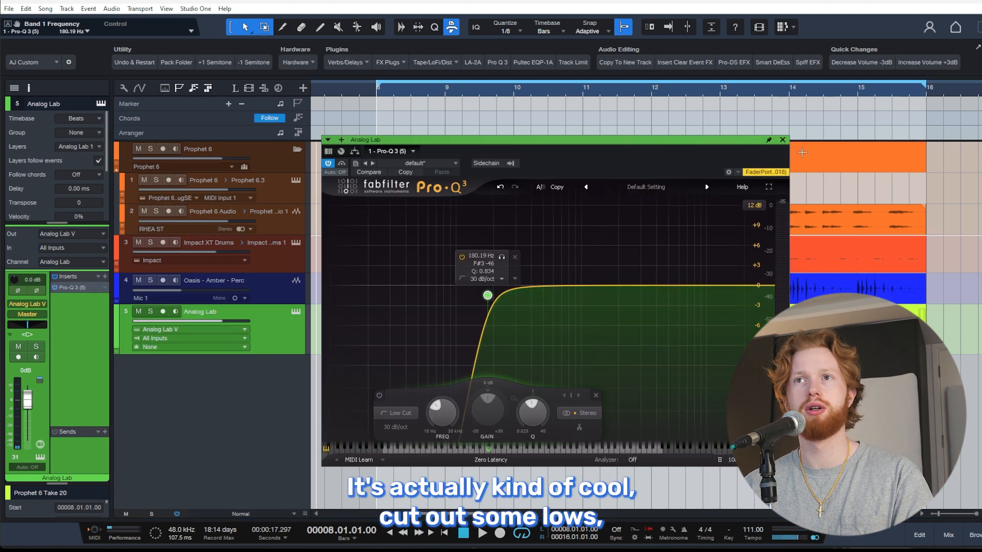
{"action": "key", "text": "space"}
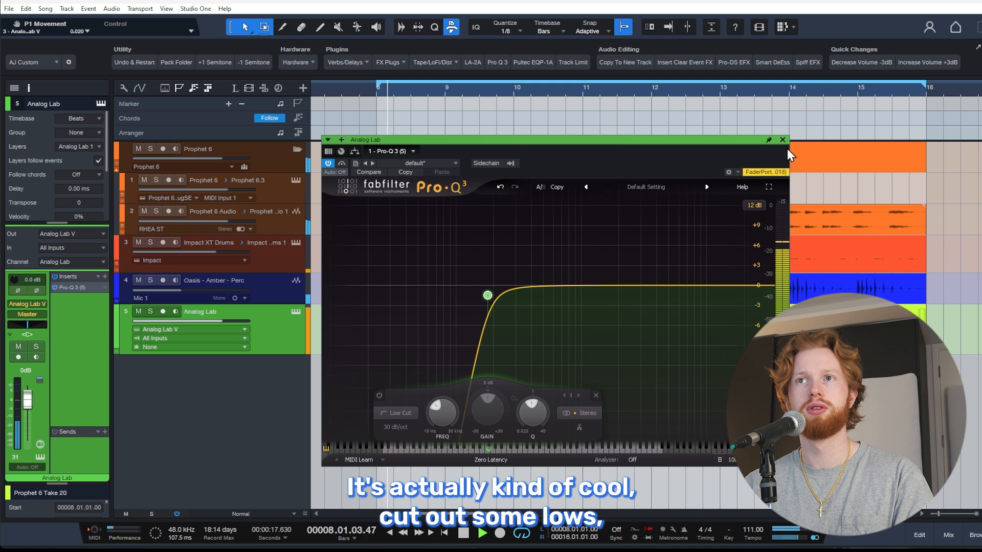
{"action": "left_click_drag", "start_coordinate": [720, 287], "coordinate": [671, 297]}
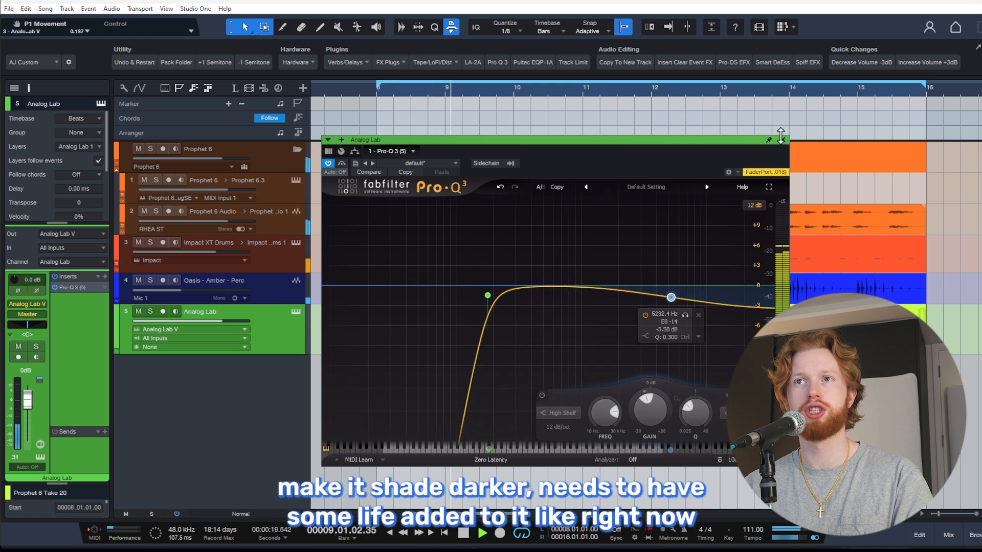
{"action": "left_click", "coordinate": [783, 140]}
{"action": "key", "text": "space"}
Insert the Unfiltered Audio Needlepoint effect after the EQ on the Analog Lab track.
{"action": "left_click", "coordinate": [105, 276]}
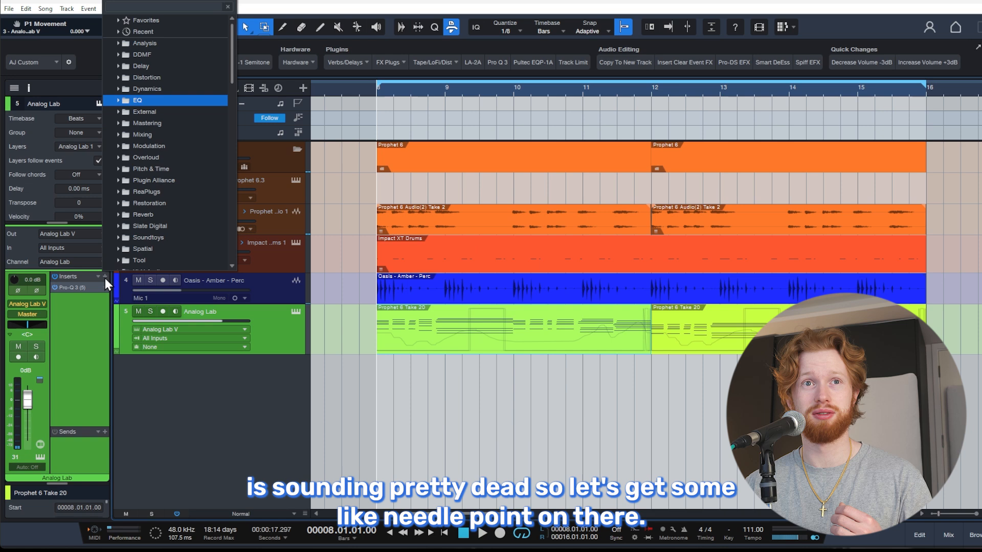
{"action": "left_click", "coordinate": [88, 317]}
{"action": "left_click", "coordinate": [105, 276]}
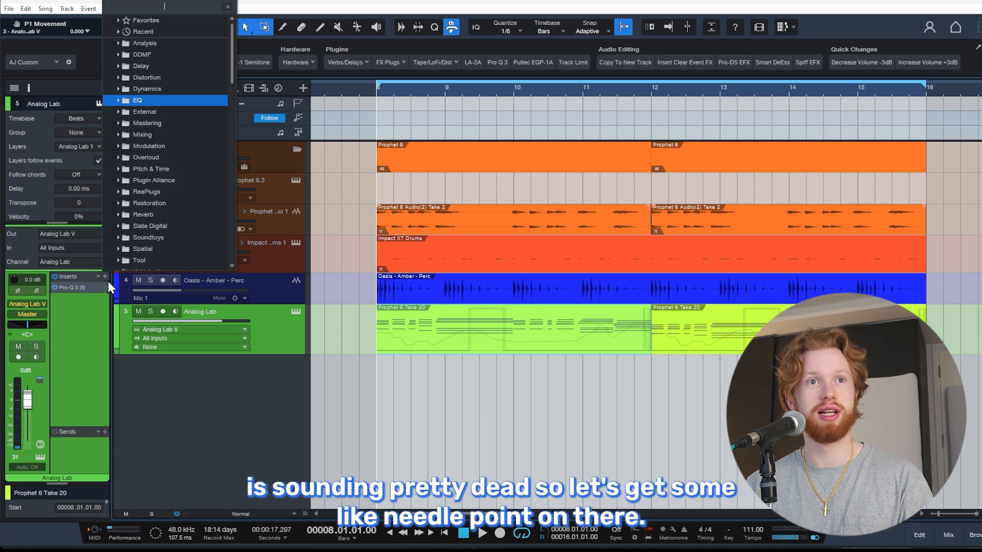
{"action": "type", "text": "needle"}
{"action": "key", "text": "Return"}
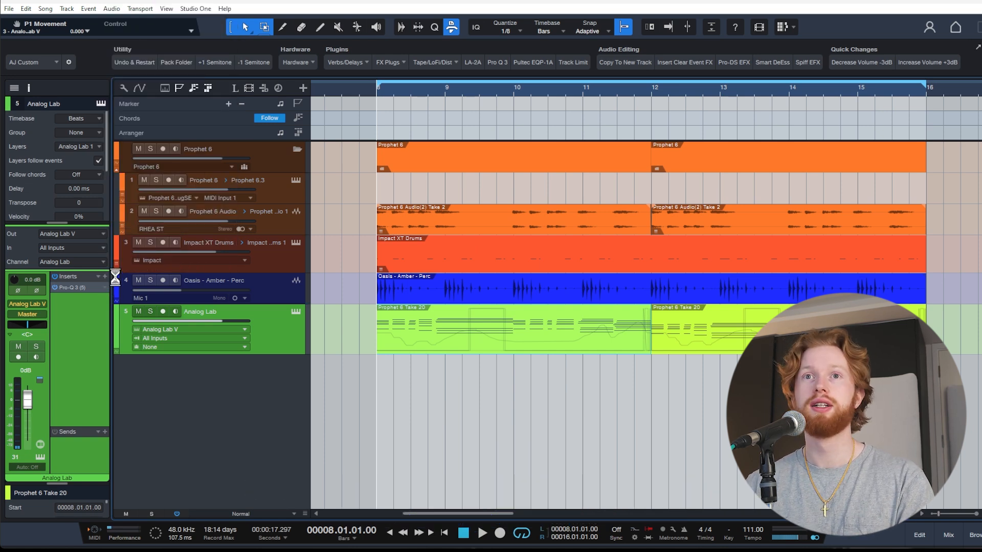
Set Needlepoint's wow to 35.8%, age to 11.4%, compression to 7.6% and noise level to -47.7 dB, auditioning the Analog Lab in solo.
{"action": "left_click_drag", "start_coordinate": [346, 337], "coordinate": [391, 331]}
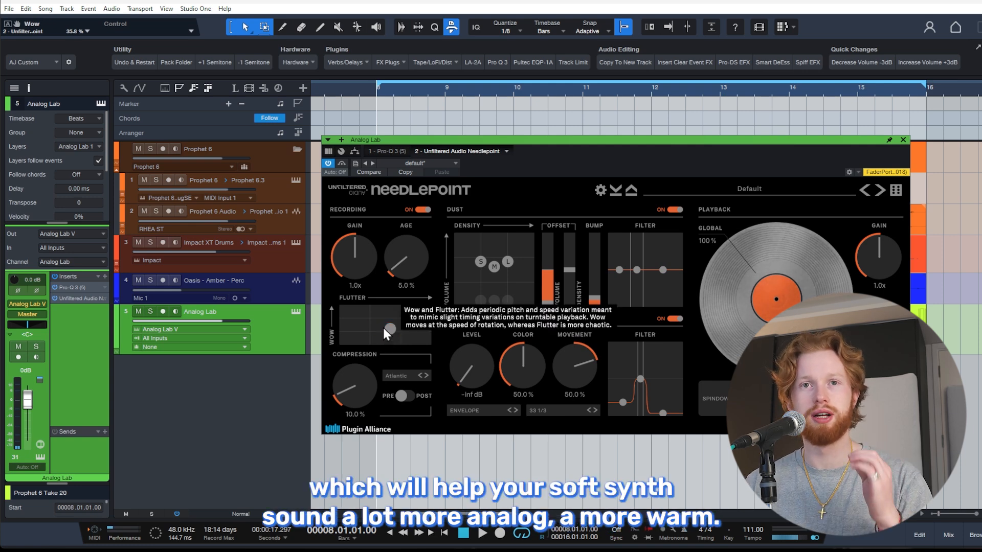
{"action": "scroll", "coordinate": [400, 271], "scroll_direction": "up", "scroll_amount": 3}
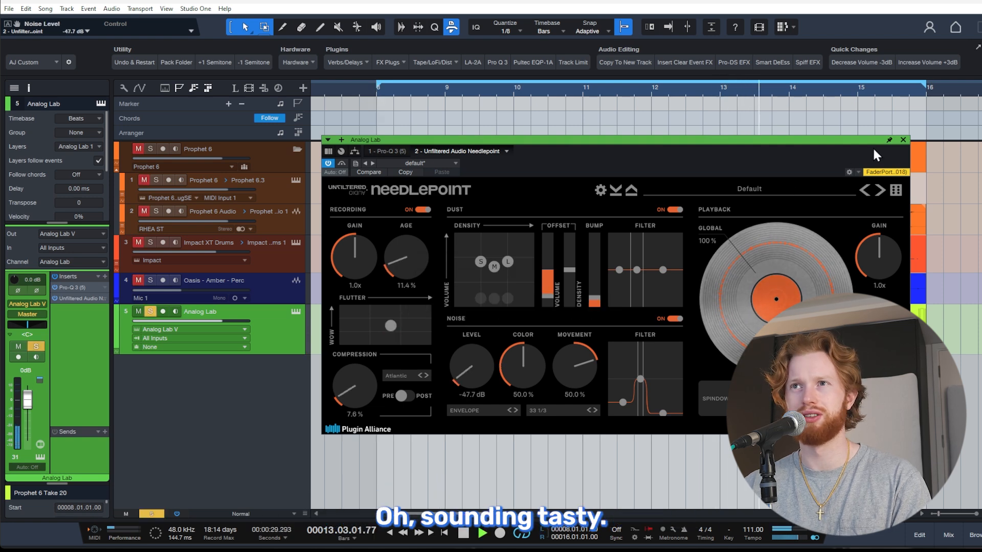
{"action": "left_click", "coordinate": [903, 139]}
{"action": "key", "text": "space"}
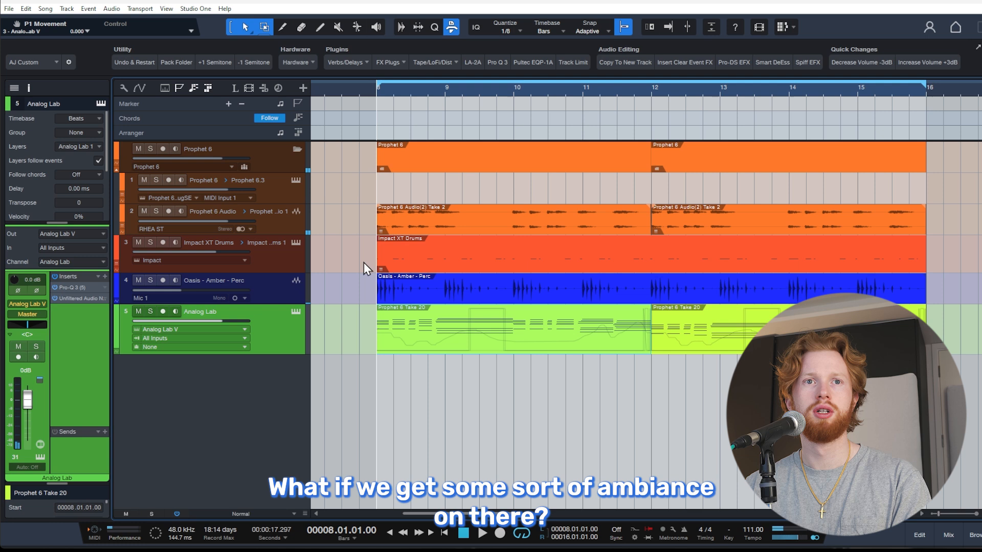
Add the Spaced Out effect after Needlepoint on the Analog Lab track and open its controls.
{"action": "left_click", "coordinate": [389, 63]}
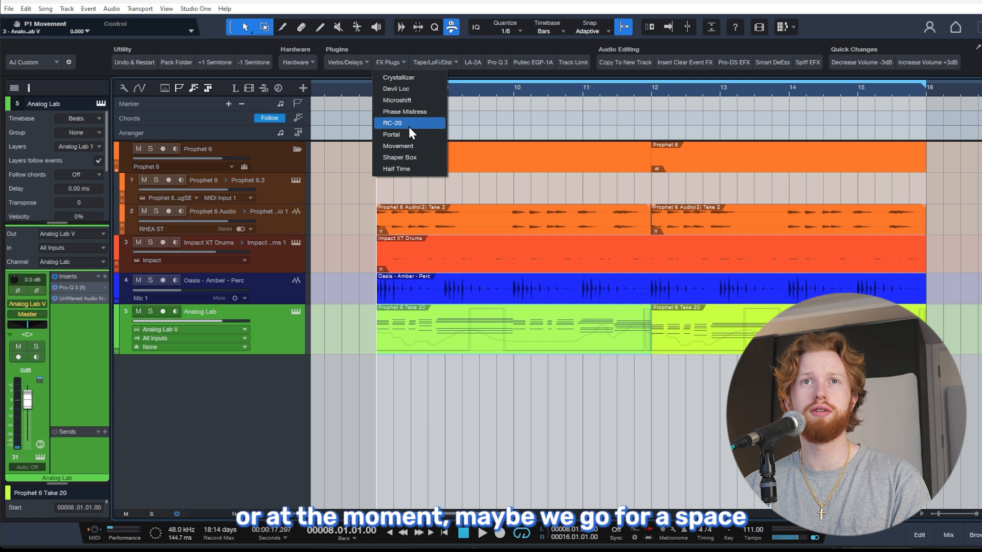
{"action": "left_click", "coordinate": [348, 62]}
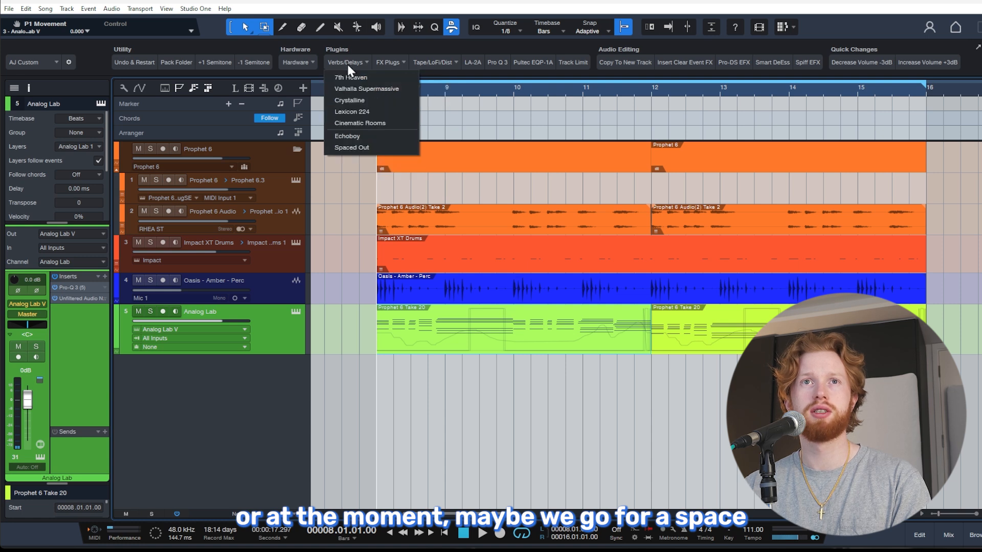
{"action": "left_click", "coordinate": [369, 148]}
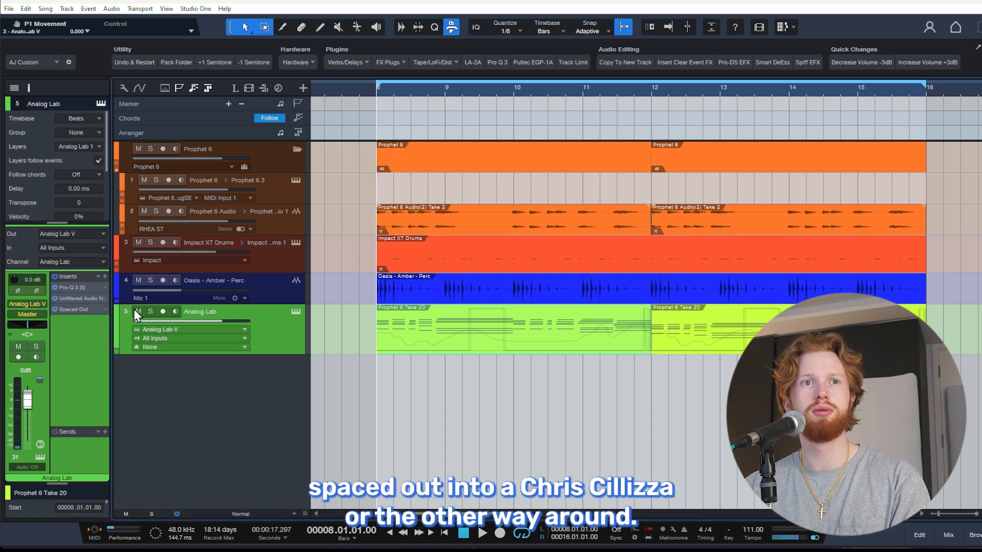
{"action": "left_click", "coordinate": [81, 308]}
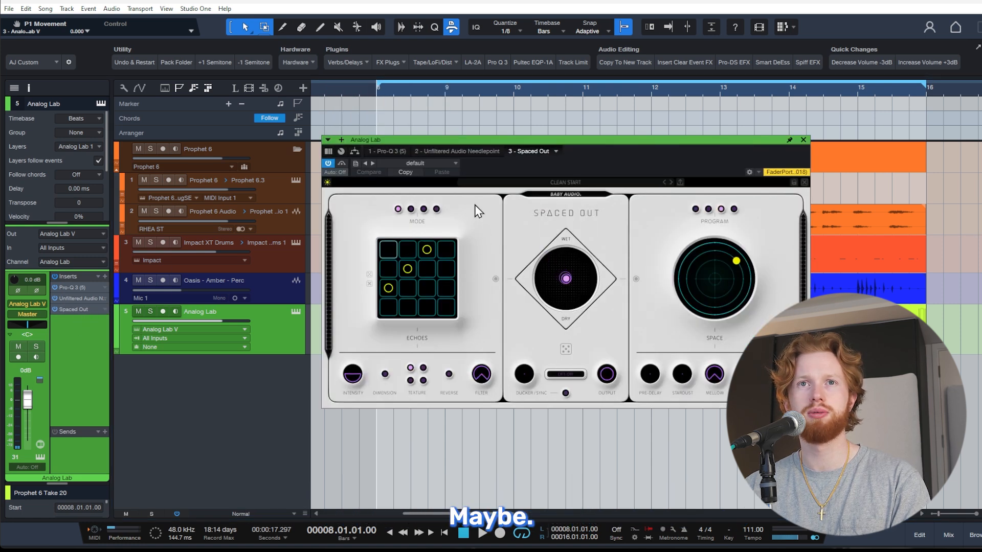
Audition Spaced Out's Beautiful Rhodes preset with the Analog Lab track soloed and shift its blend slightly towards dry.
{"action": "key", "text": "space"}
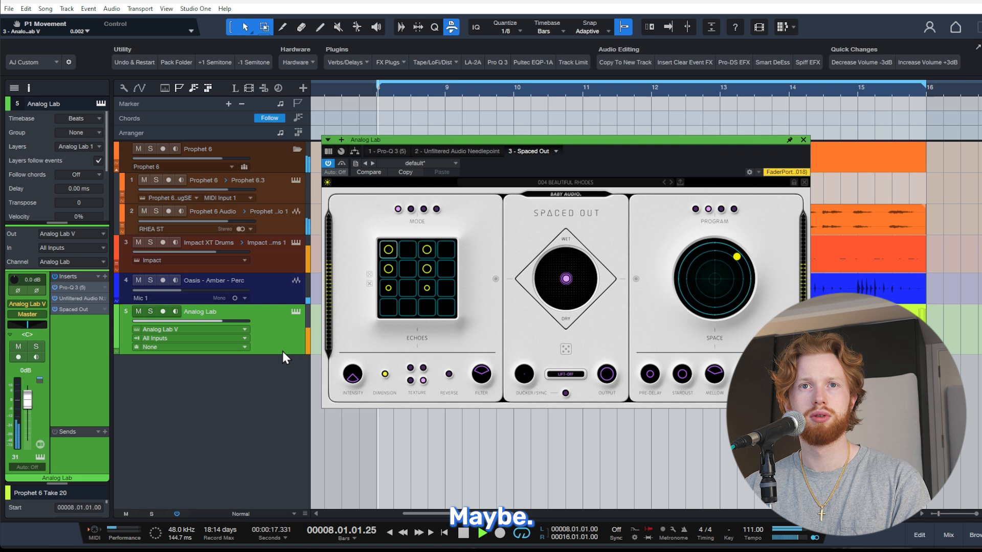
{"action": "left_click", "coordinate": [151, 312]}
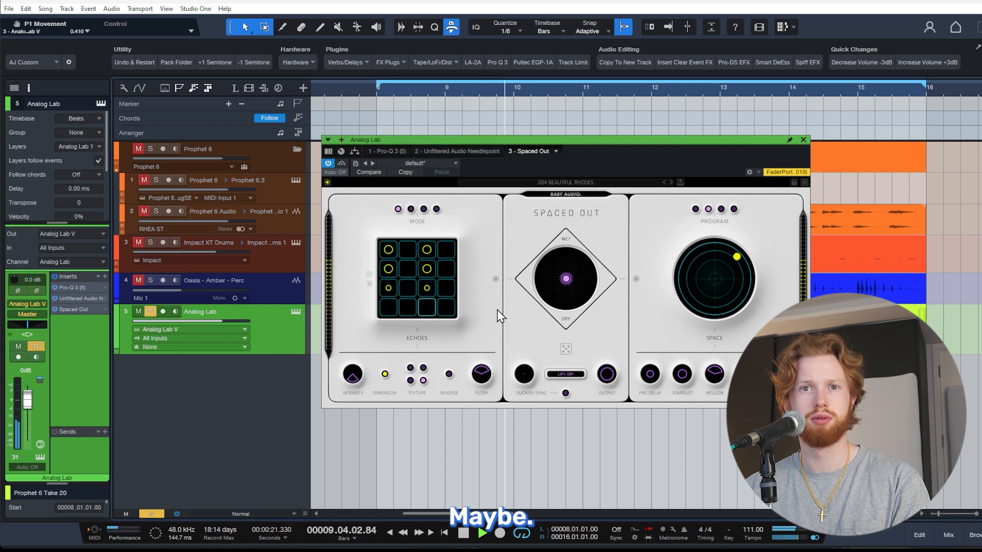
{"action": "left_click_drag", "start_coordinate": [563, 286], "coordinate": [560, 290]}
{"action": "key", "text": "space"}
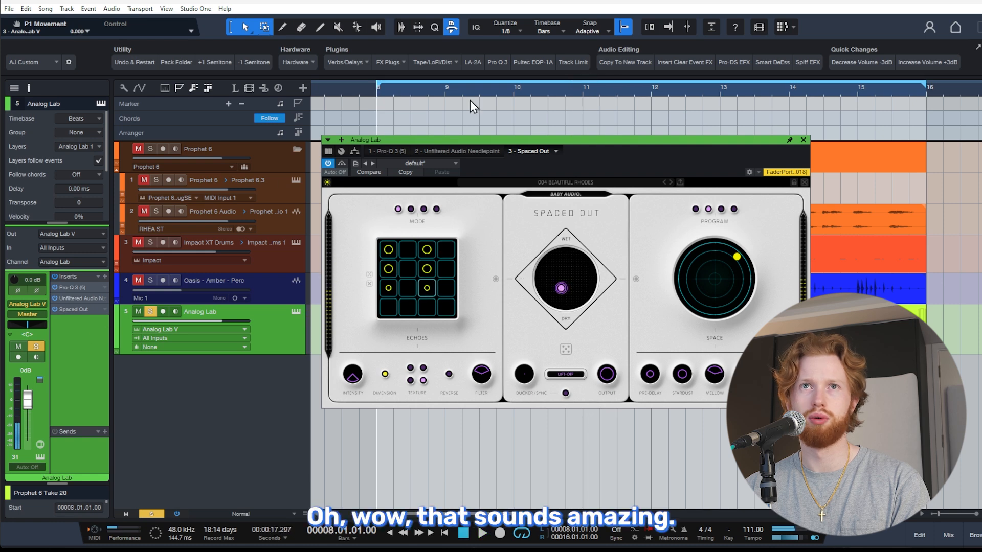
Insert Crystallizer before Spaced Out on the Analog Lab track, load its Eko Flex 300ms echo preset and set the mix to 37.0%.
{"action": "left_click", "coordinate": [359, 64]}
{"action": "left_click", "coordinate": [399, 61]}
{"action": "left_click", "coordinate": [399, 61]}
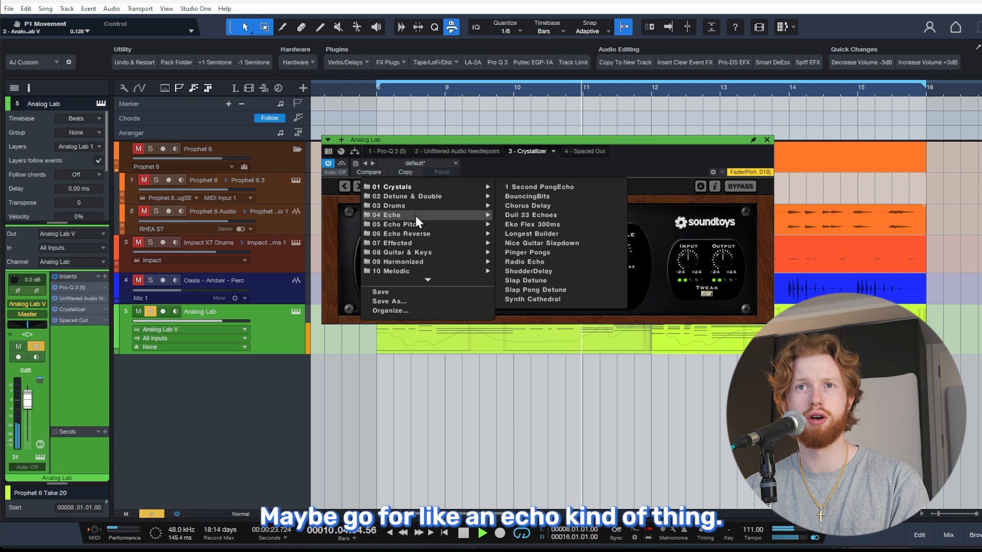
{"action": "left_click", "coordinate": [504, 223]}
{"action": "mouse_move", "coordinate": [386, 245]}
{"action": "left_mouse_down"}
{"action": "mouse_move", "coordinate": [388, 259]}
{"action": "mouse_move", "coordinate": [388, 252]}
{"action": "left_mouse_up"}
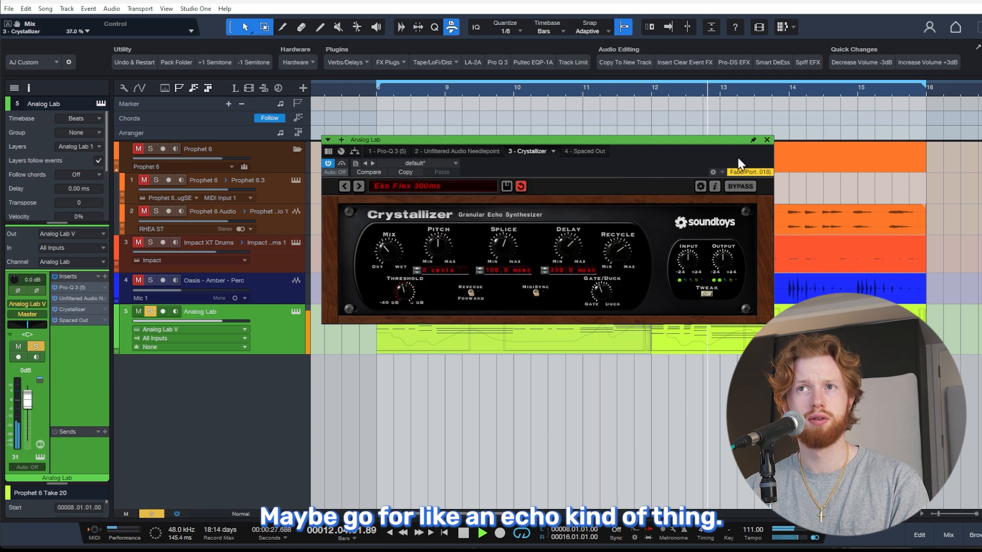
{"action": "left_click", "coordinate": [767, 140]}
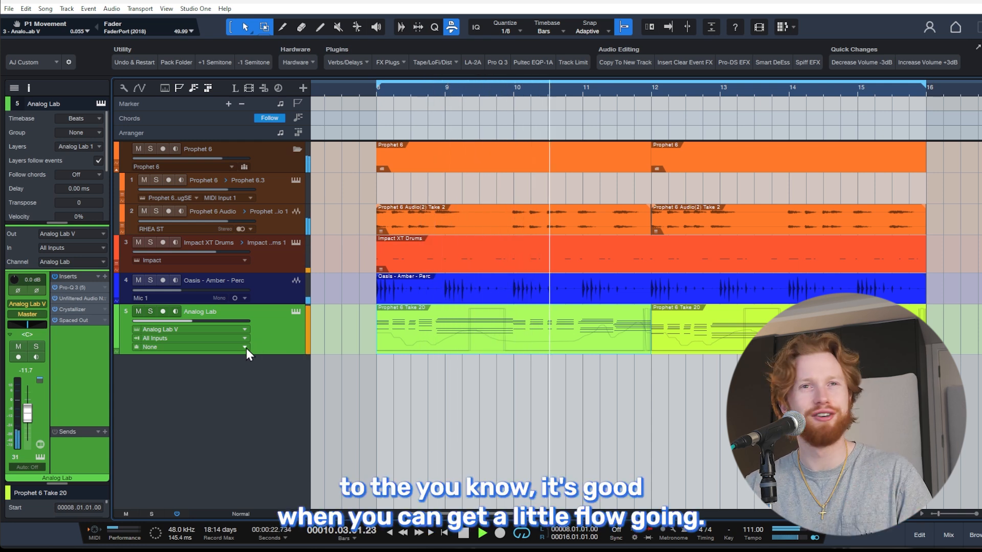
Record a Prophet 6 bass part onto the armed Prophet 6 tracks across bars 8 to 16.
{"action": "key", "text": "space"}
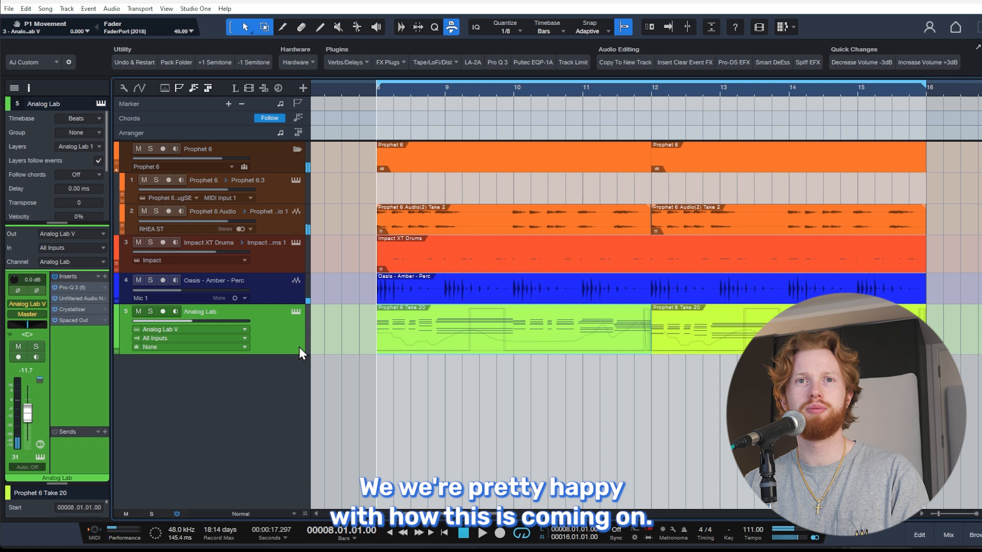
{"action": "key", "text": "w"}
{"action": "key", "text": "w"}
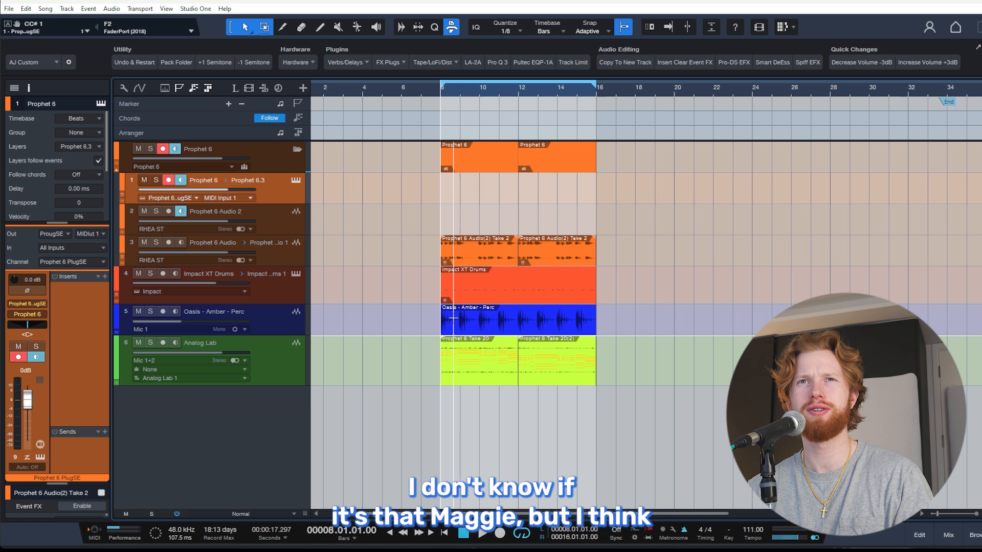
{"action": "scroll", "coordinate": [407, 305], "scroll_direction": "up", "scroll_amount": 2}
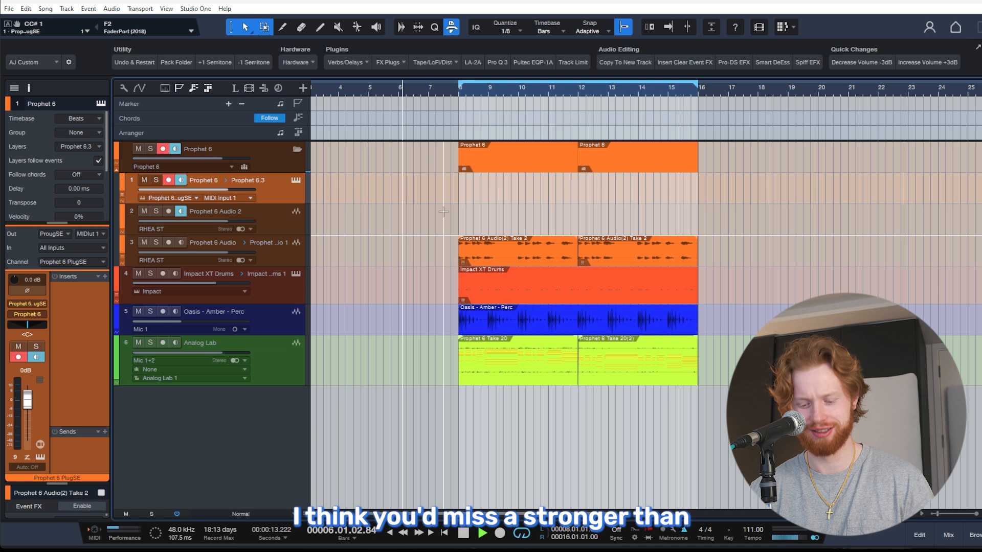
{"action": "key", "text": "KP_Multiply"}
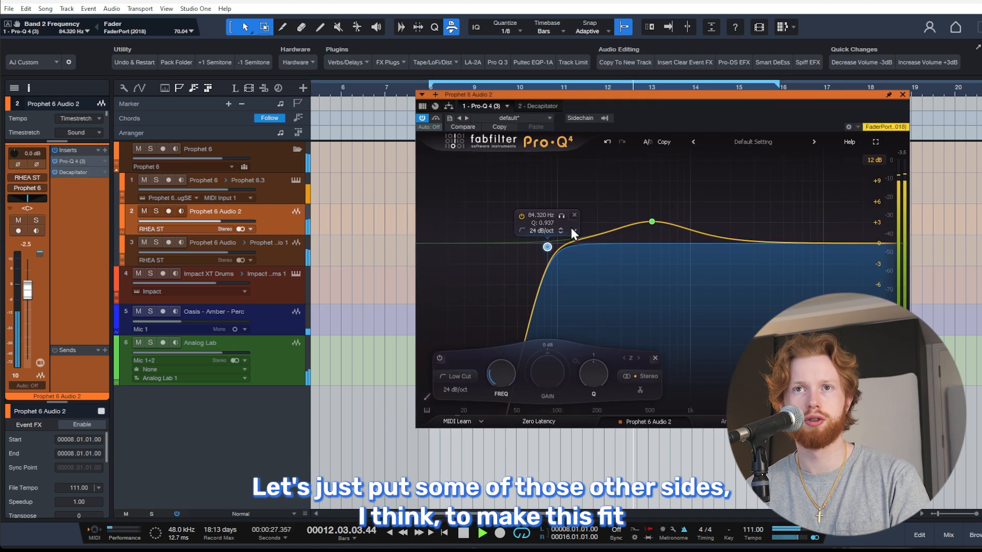
Restrict the Pro-Q 4 low cut on Prophet 6 Audio 2 to the side signal and raise its frequency slightly.
{"action": "left_click", "coordinate": [572, 230]}
{"action": "mouse_move", "coordinate": [637, 282]}
{"action": "left_click", "coordinate": [696, 323]}
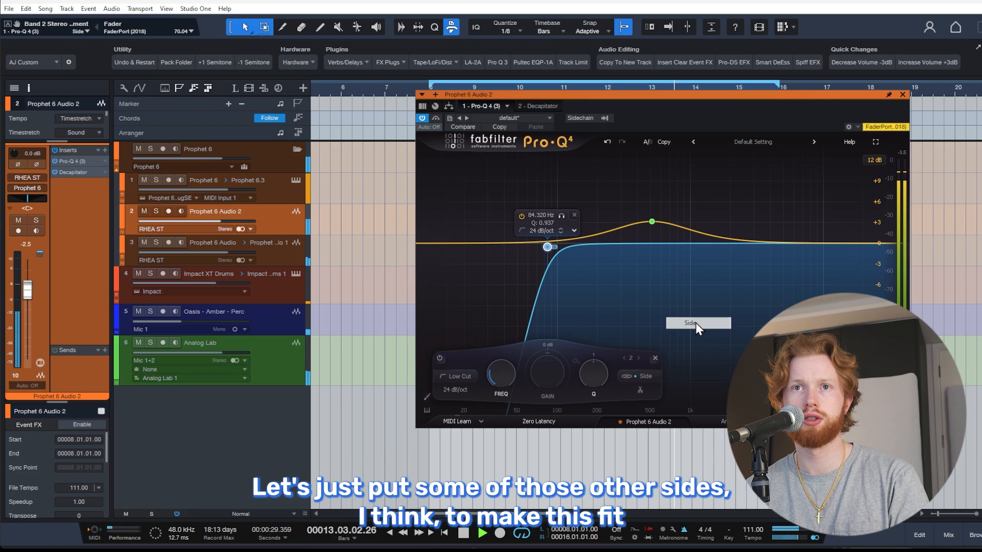
{"action": "left_click_drag", "start_coordinate": [548, 248], "coordinate": [556, 248]}
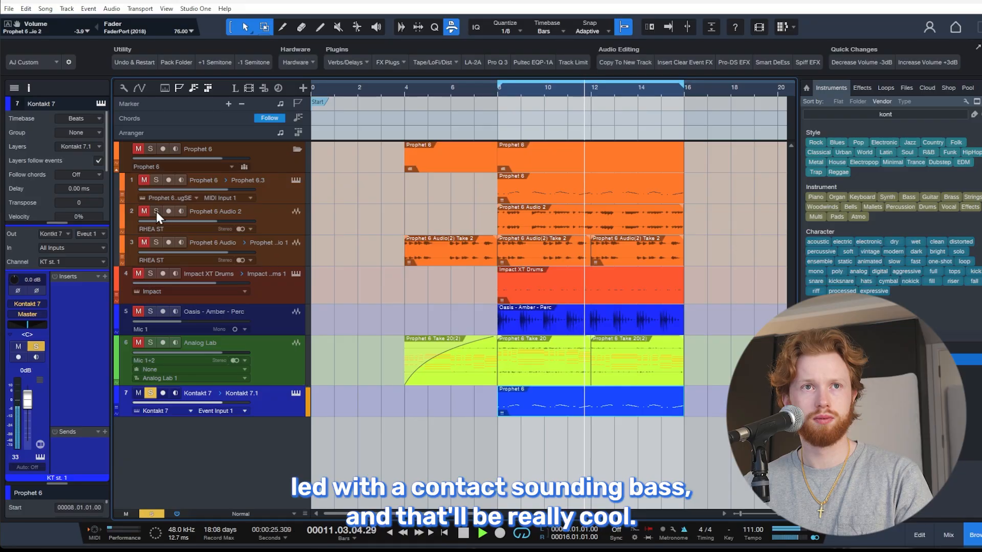
Audition Prophet 6 Audio 2 in solo alongside Kontakt 7 and move it out of the Prophet 6 folder to below Kontakt 7.
{"action": "left_click", "coordinate": [153, 211]}
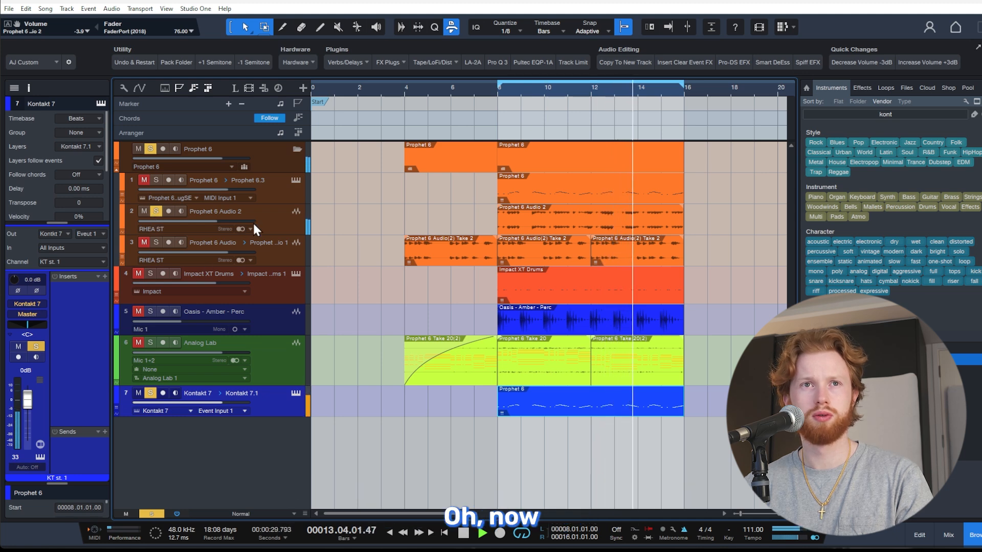
{"action": "left_click_drag", "start_coordinate": [252, 222], "coordinate": [241, 414]}
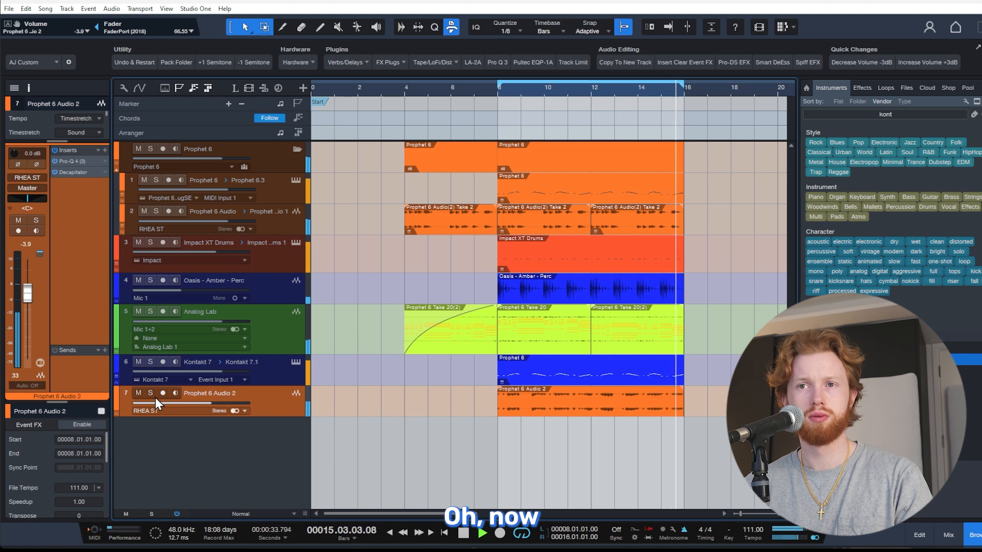
{"action": "key", "text": "space"}
Group the Kontakt 7 and Prophet 6 Audio 2 tracks into a folder with its own bus and name it Bass.
{"action": "left_click", "coordinate": [273, 380]}
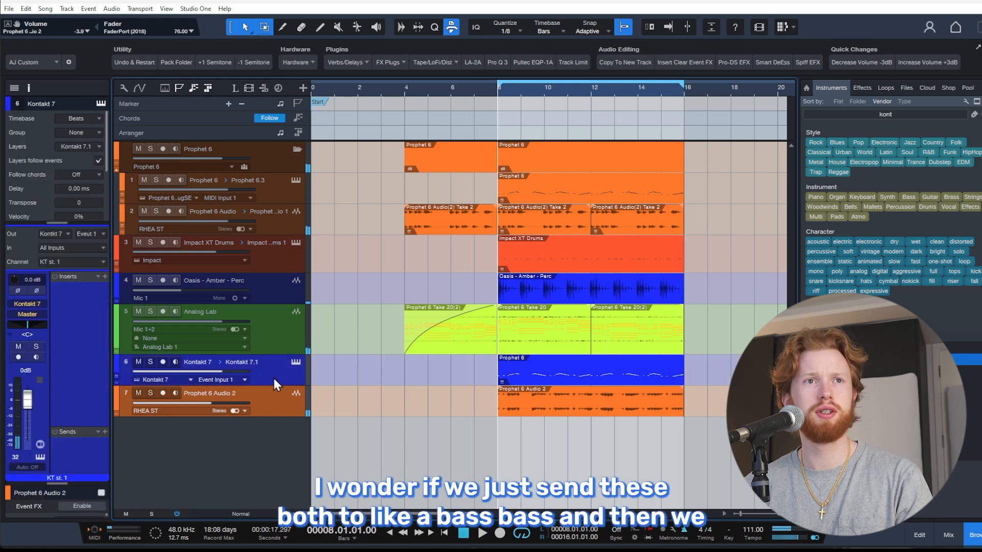
{"action": "left_click", "coordinate": [36, 315]}
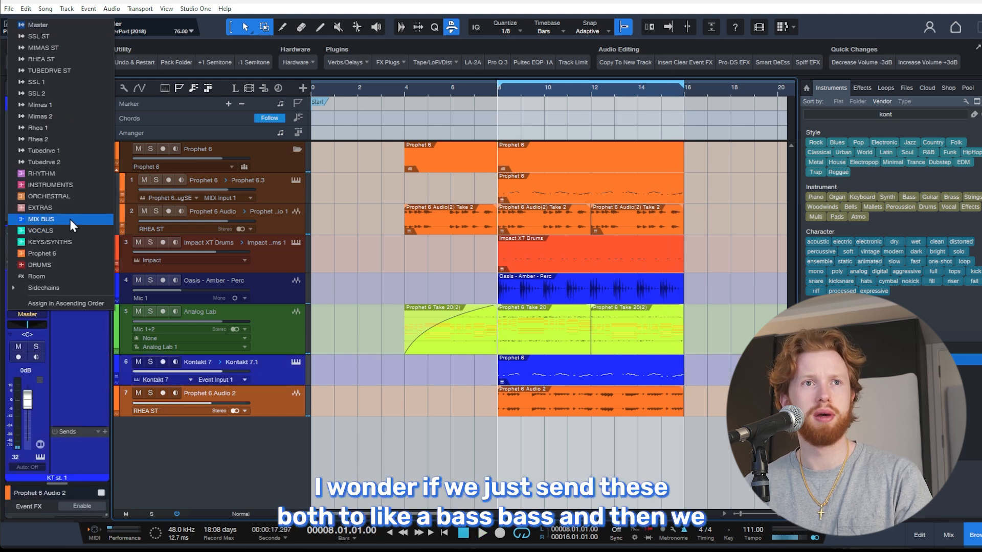
{"action": "left_click", "coordinate": [80, 364]}
{"action": "key", "text": "ctrl+g"}
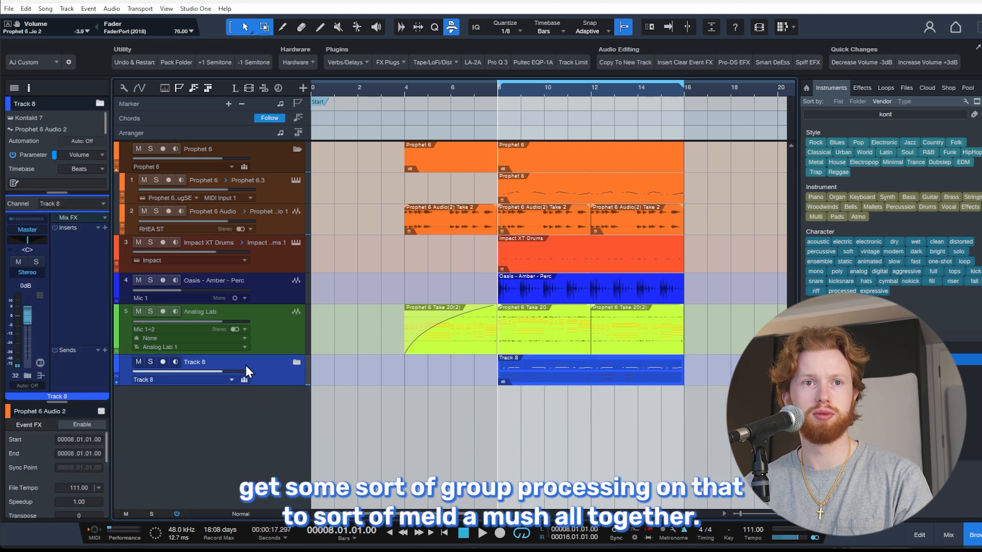
{"action": "double_click", "coordinate": [194, 362]}
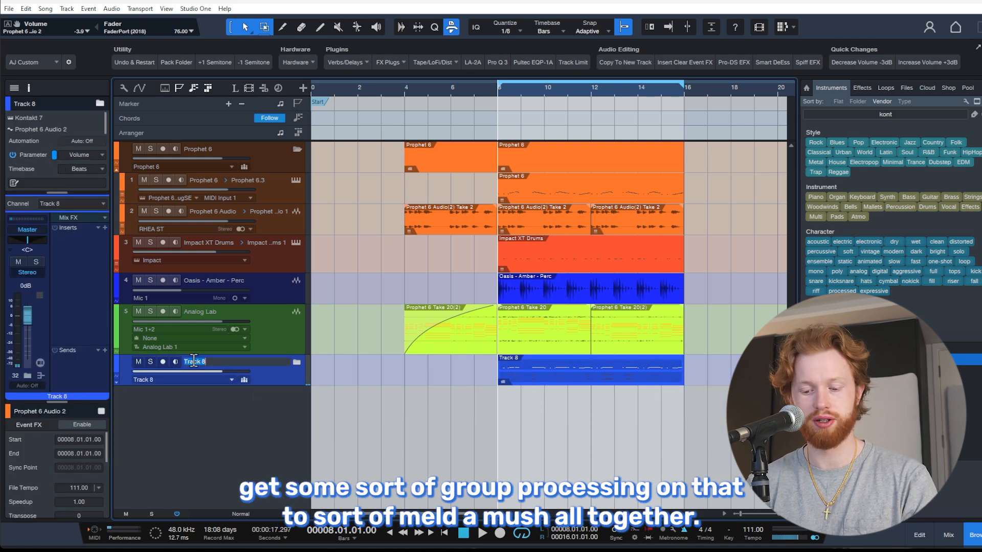
{"action": "type", "text": "Bass"}
{"action": "key", "text": "Return"}
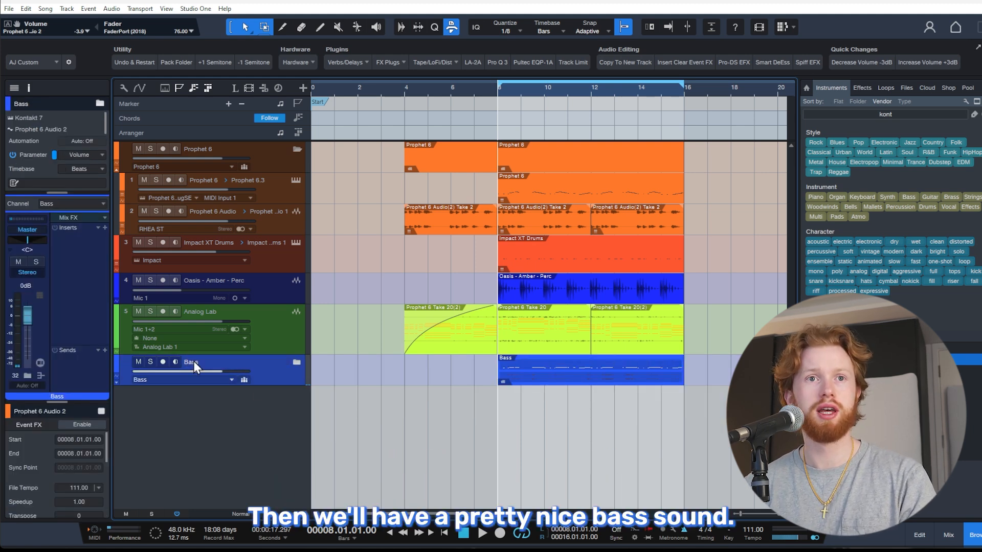
Insert the Purple Audio MC 77 compressor on the Bass bus.
{"action": "left_click", "coordinate": [104, 229]}
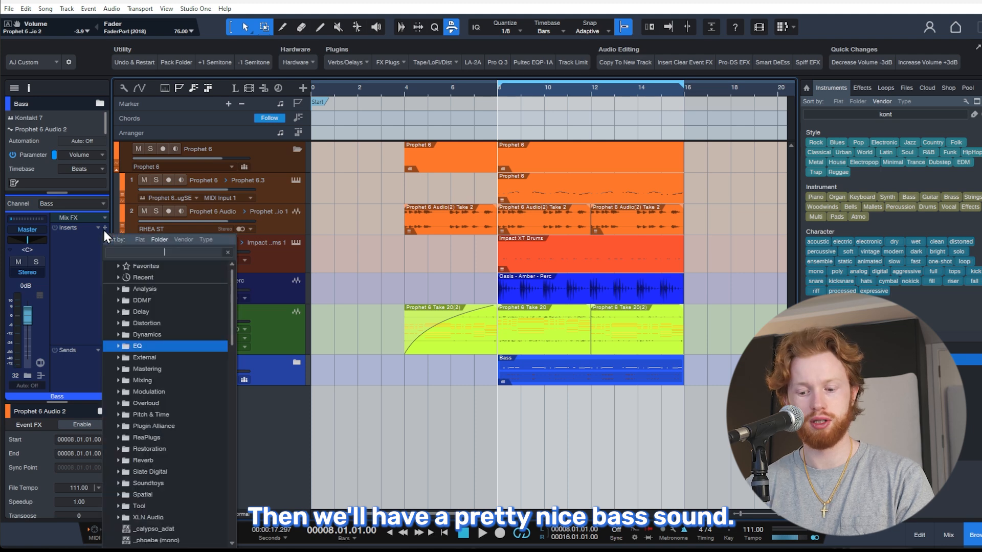
{"action": "type", "text": "1176"}
{"action": "key", "text": "Return"}
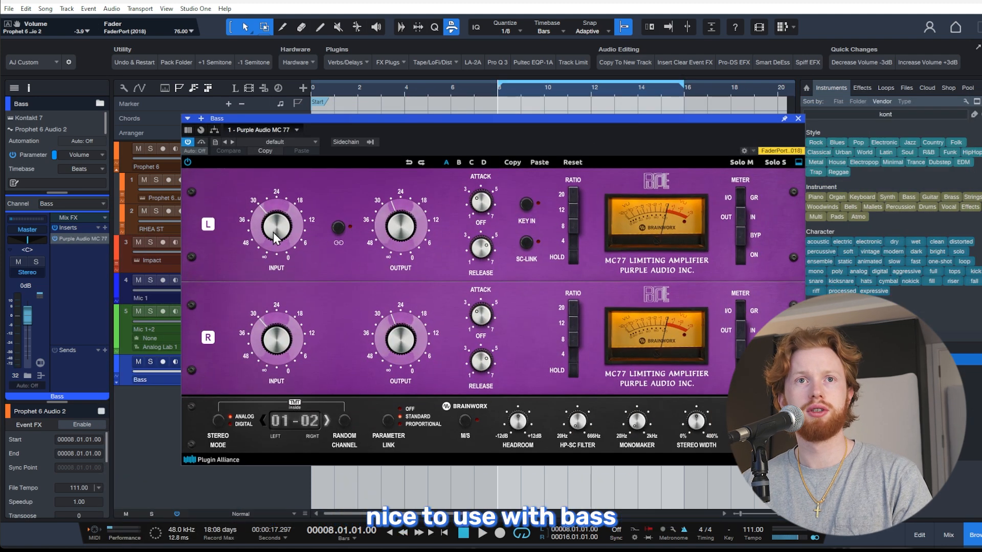
Set the MC 77 to a medium attack and a release of 7.0 during playback, and toggle its input-output link.
{"action": "key", "text": "space"}
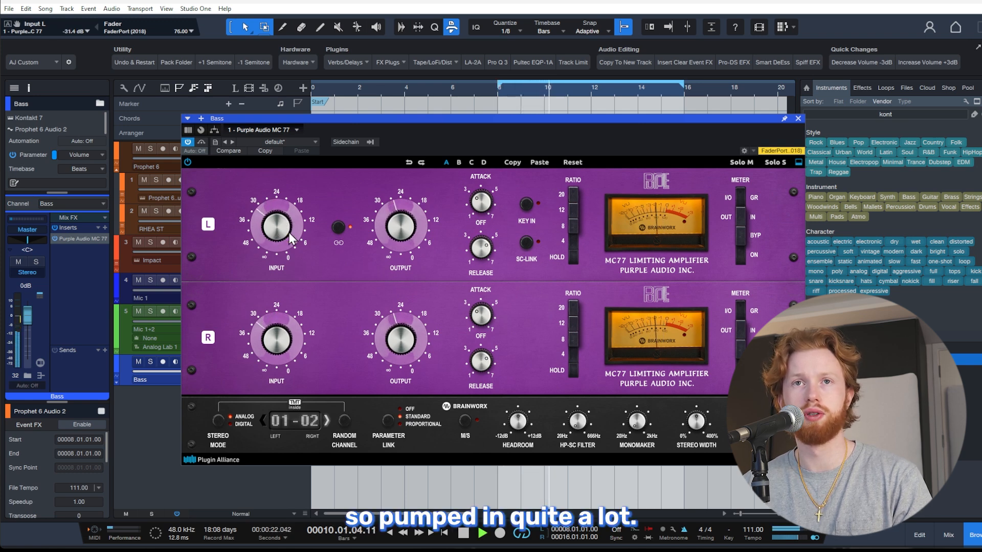
{"action": "left_click_drag", "start_coordinate": [506, 173], "coordinate": [489, 266]}
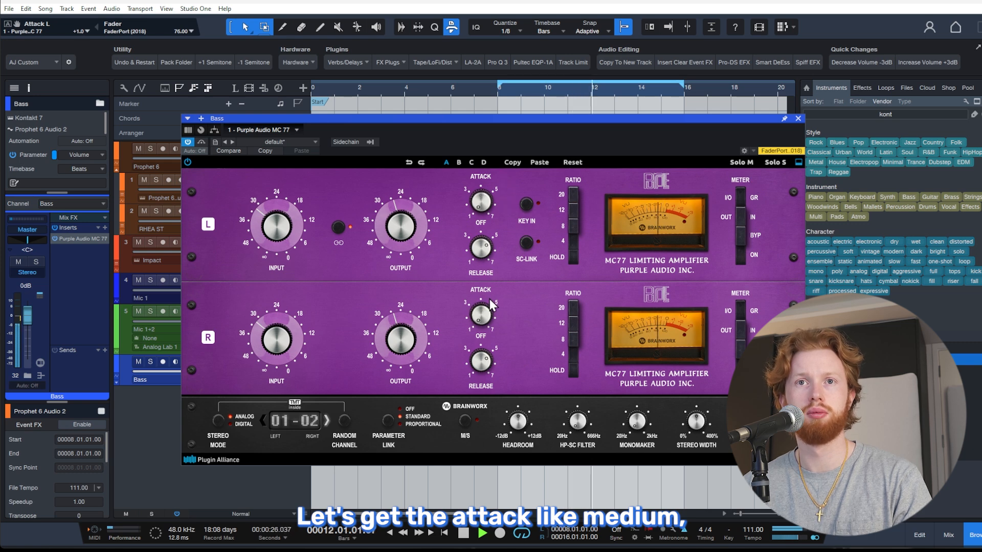
{"action": "left_click_drag", "start_coordinate": [481, 249], "coordinate": [504, 211]}
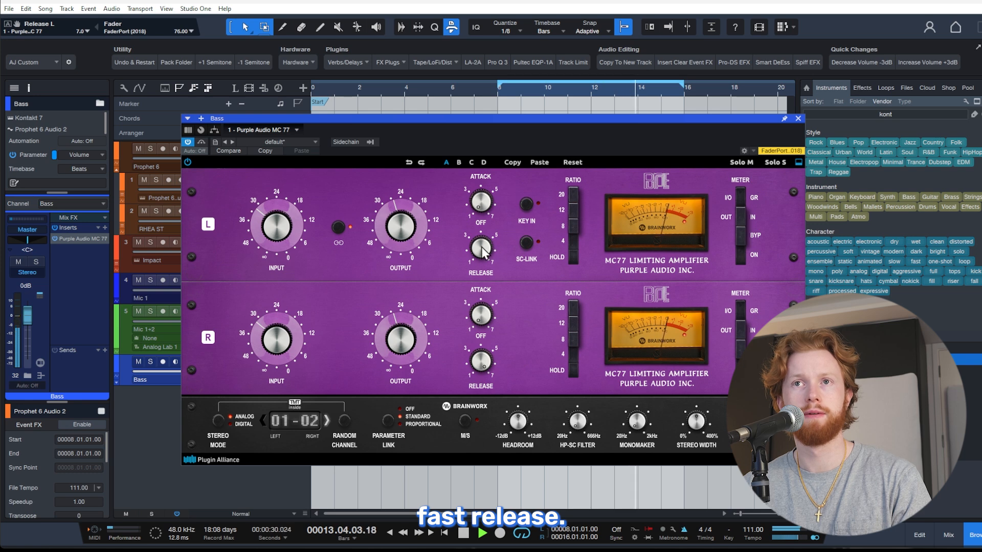
{"action": "left_click", "coordinate": [338, 227]}
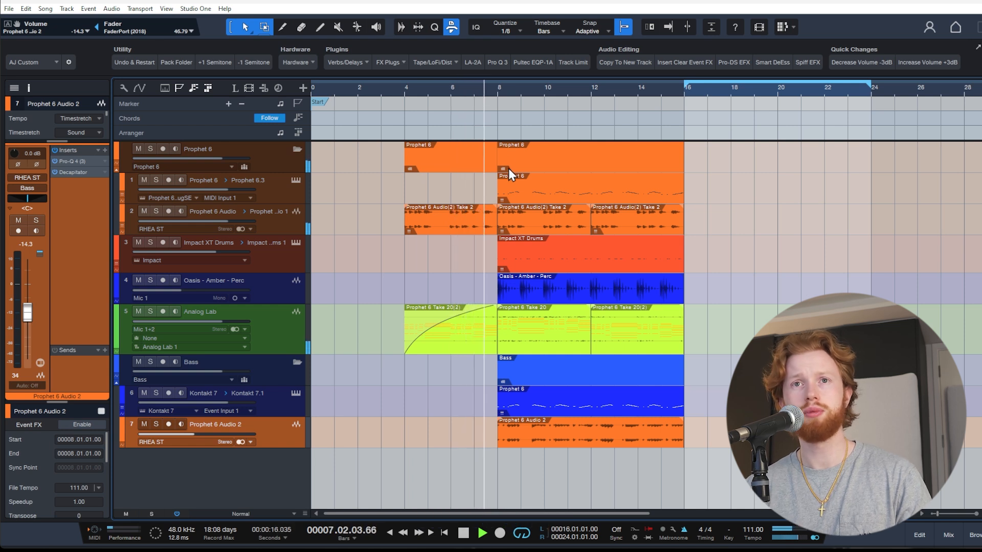
Add a Jun-6 V instrument track and record a lead line on it across bars 8 to 16.
{"action": "key", "text": "space"}
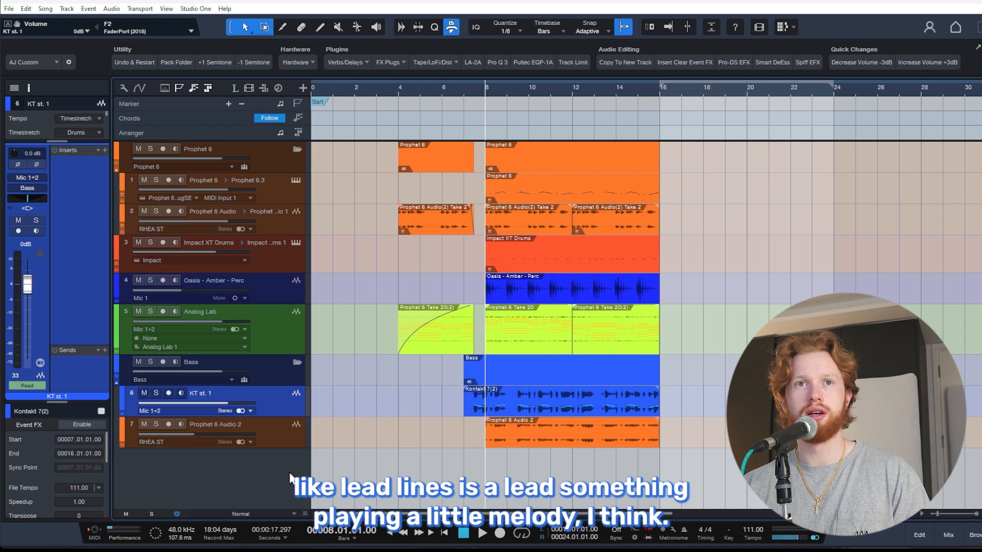
{"action": "key", "text": "F5"}
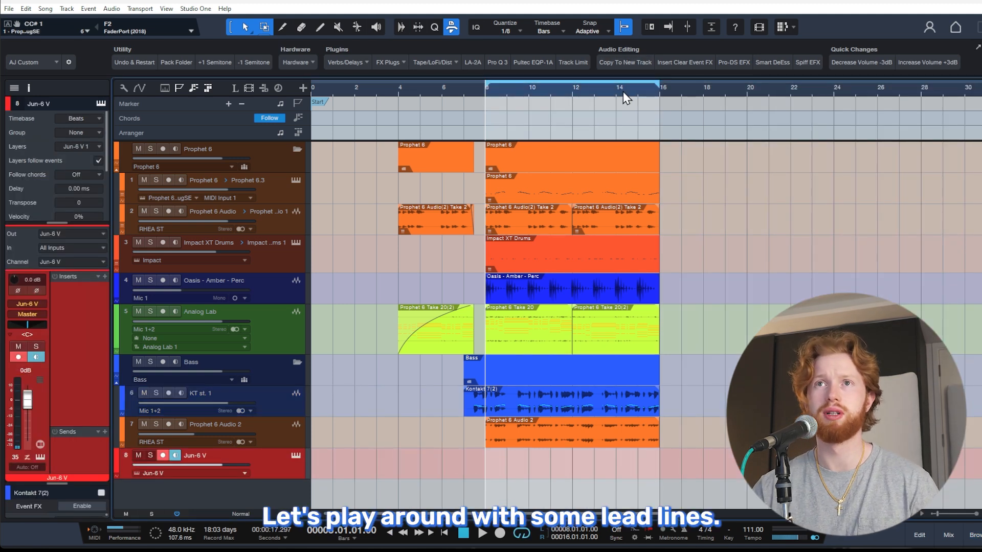
{"action": "left_click", "coordinate": [618, 93]}
{"action": "key", "text": "KP_Multiply"}
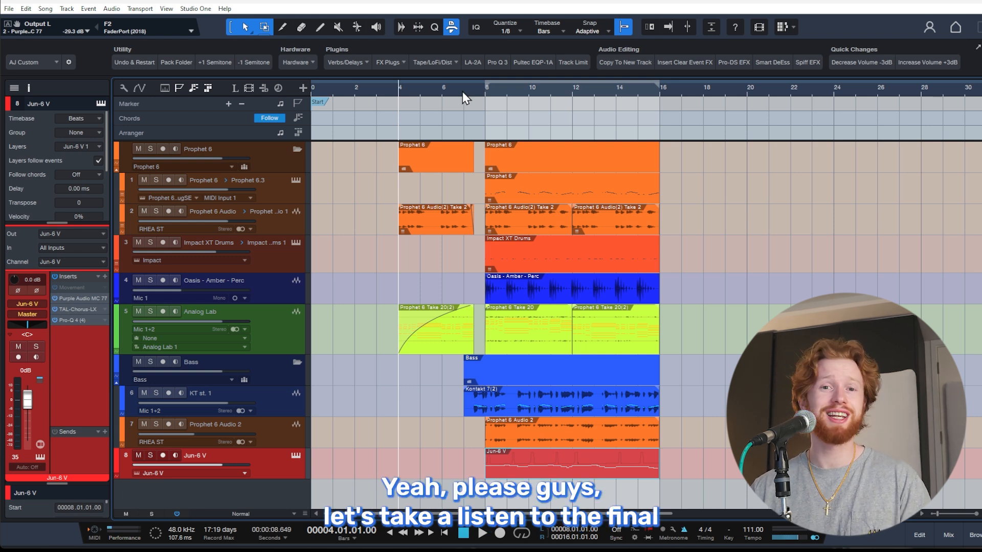
Play back the finished beat and lower the Jun-6 V track's volume to -7.8 dB.
{"action": "key", "text": "space"}
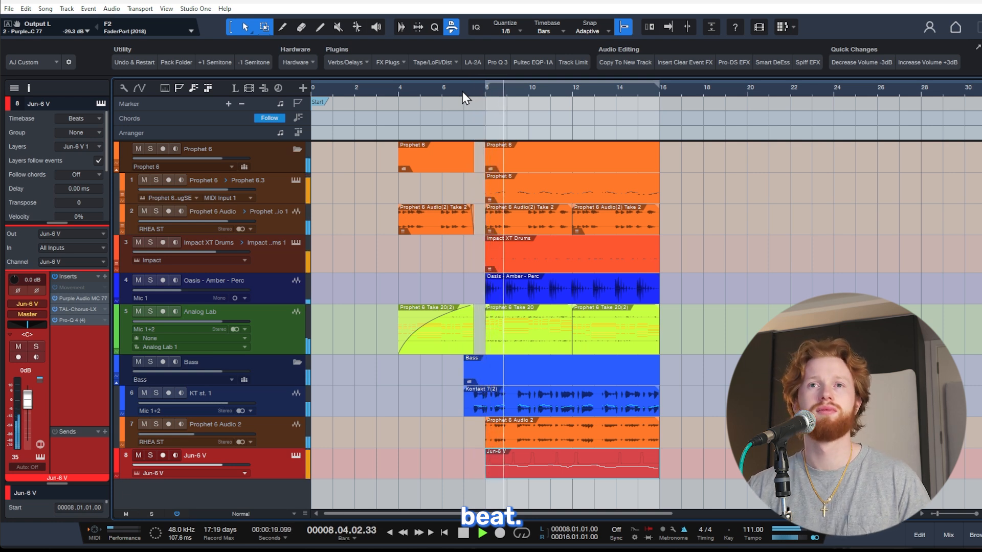
{"action": "left_click_drag", "start_coordinate": [222, 466], "coordinate": [198, 464]}
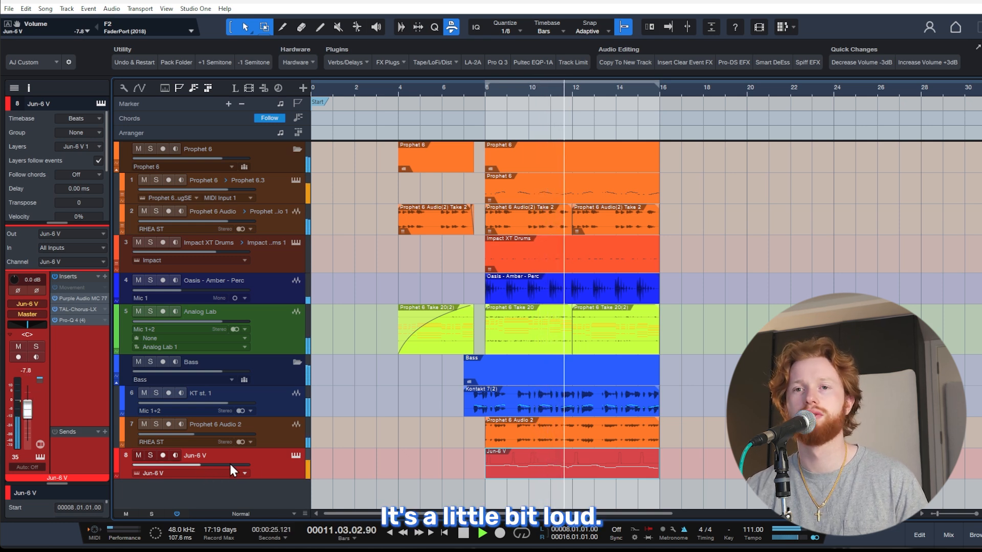